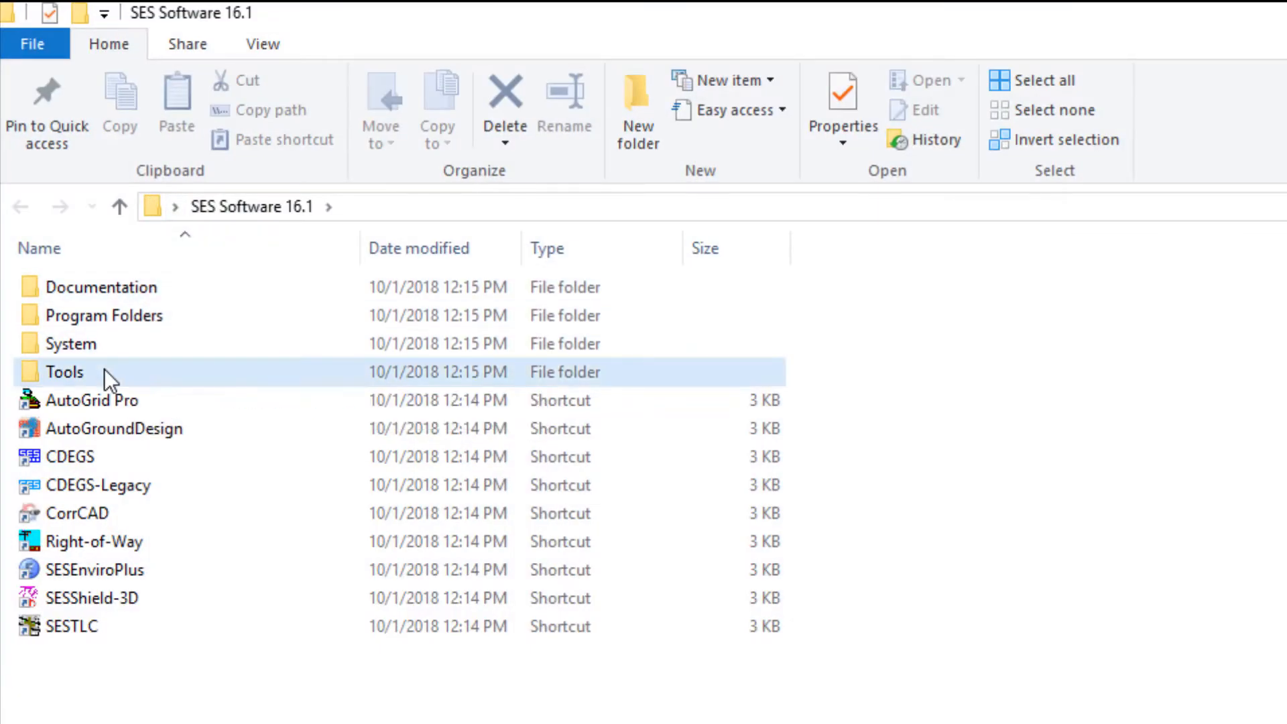
- Open the Tools folder of SES Software 16.1 and launch SESTralin
double_click(105, 368)
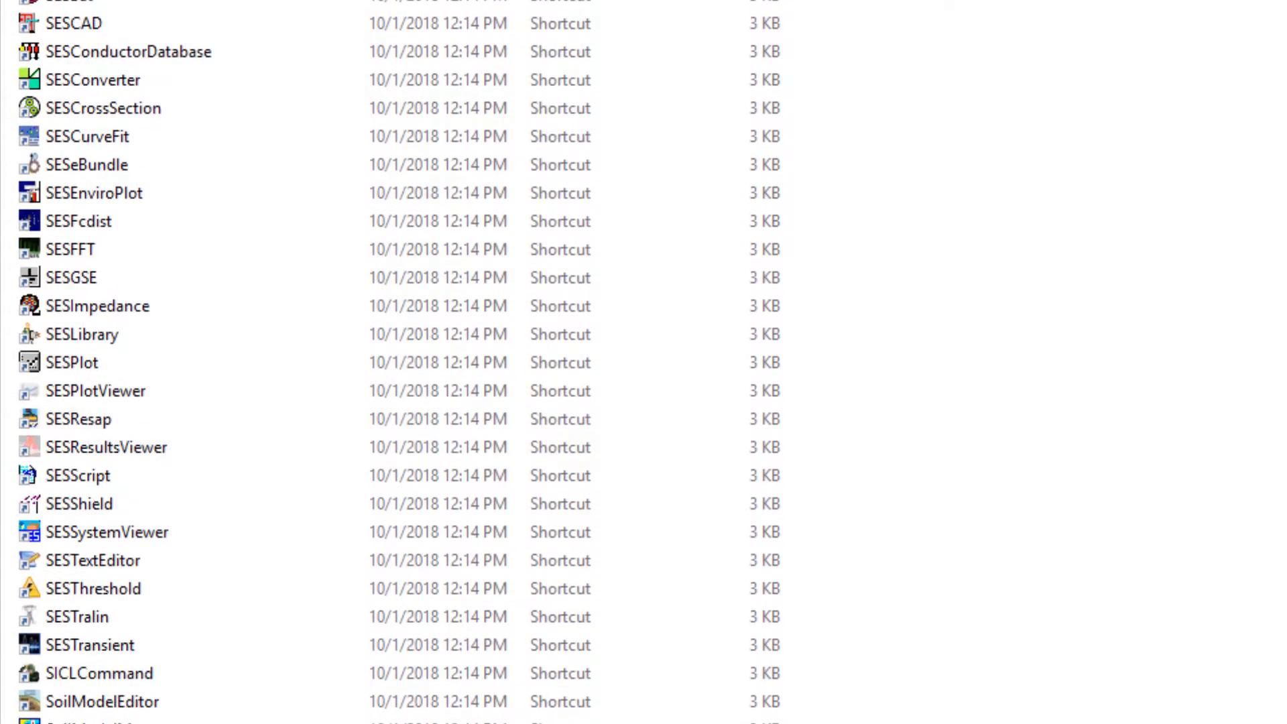
double_click(90, 517)
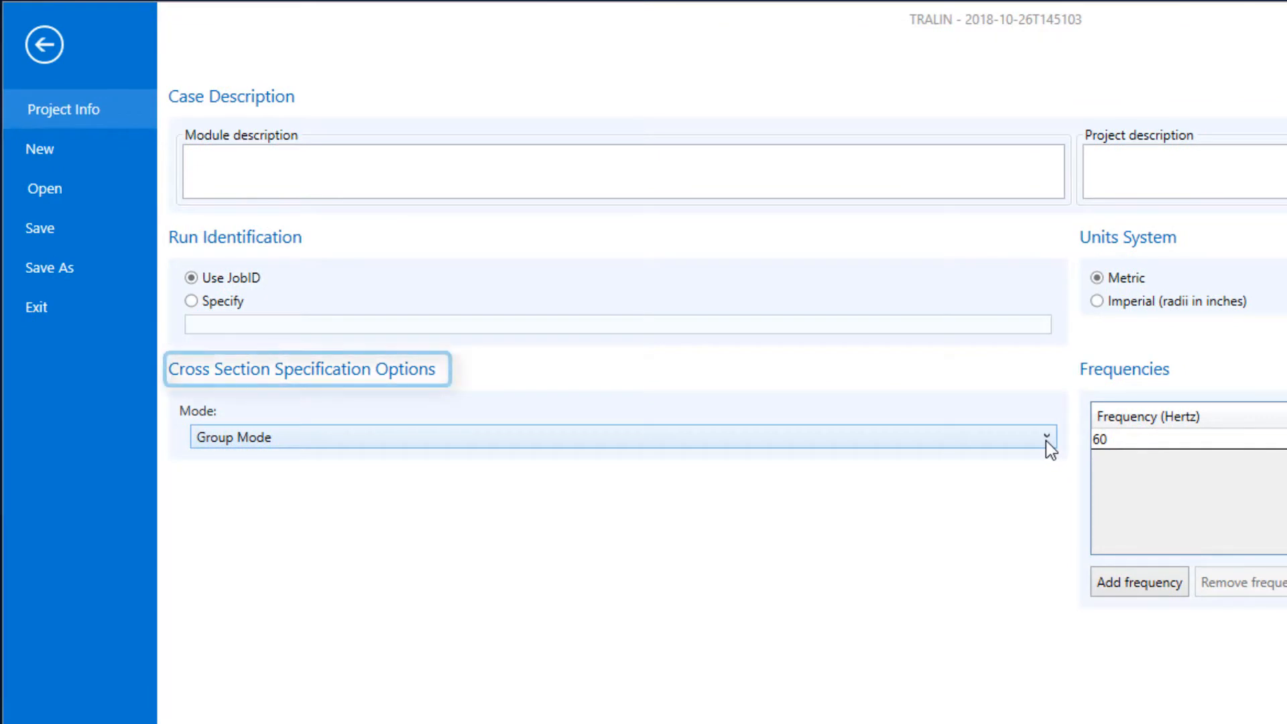
- Set the cross-section specification mode to Group Mode in the project information
click(1046, 440)
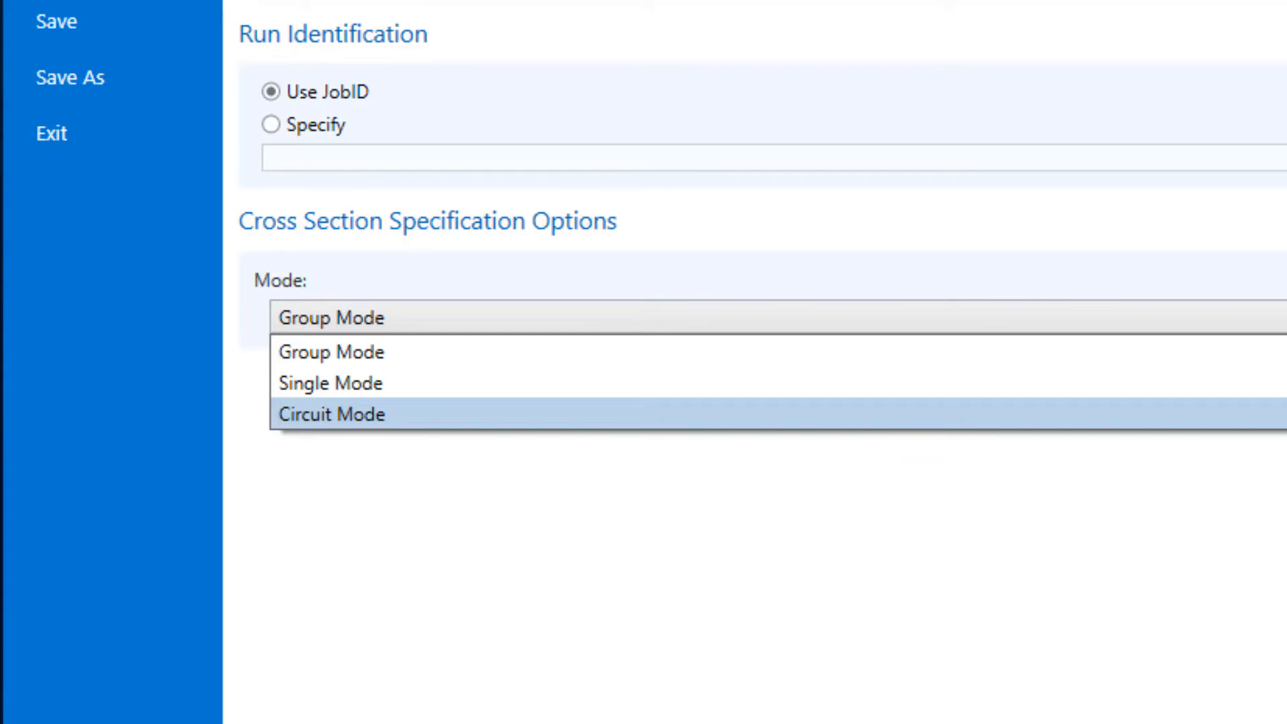
key(Up)
key(Up)
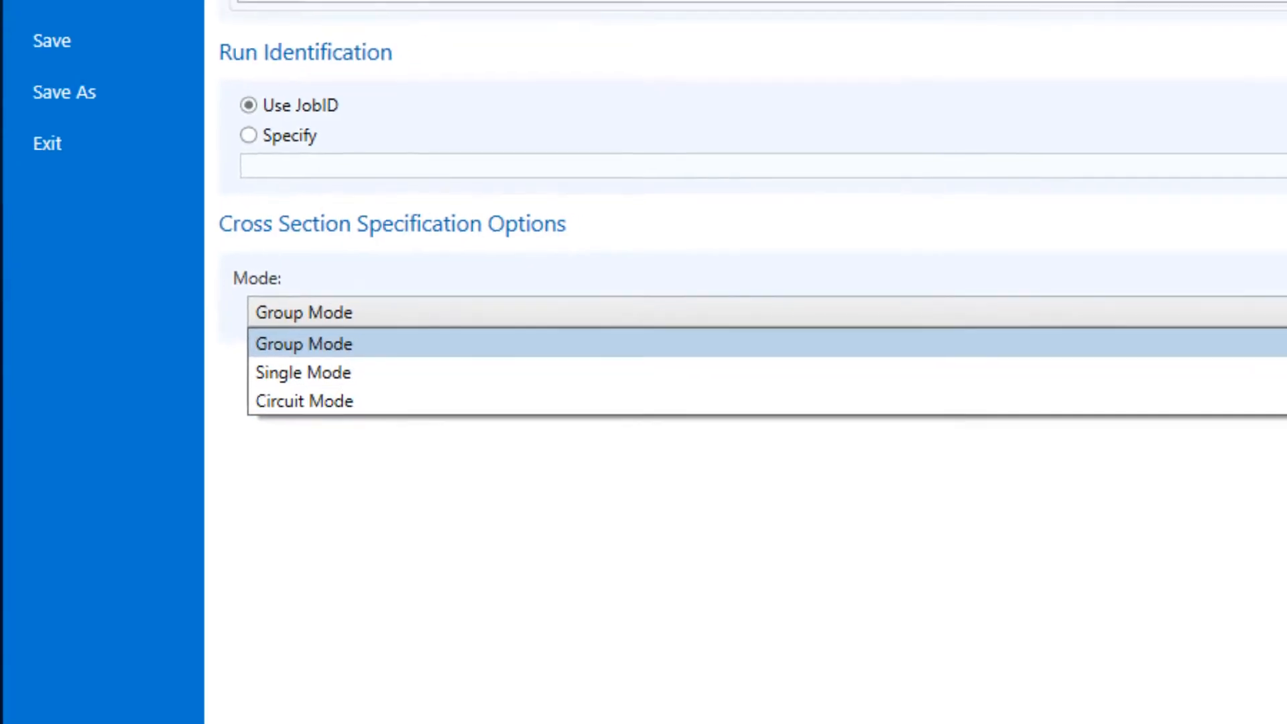
key(Return)
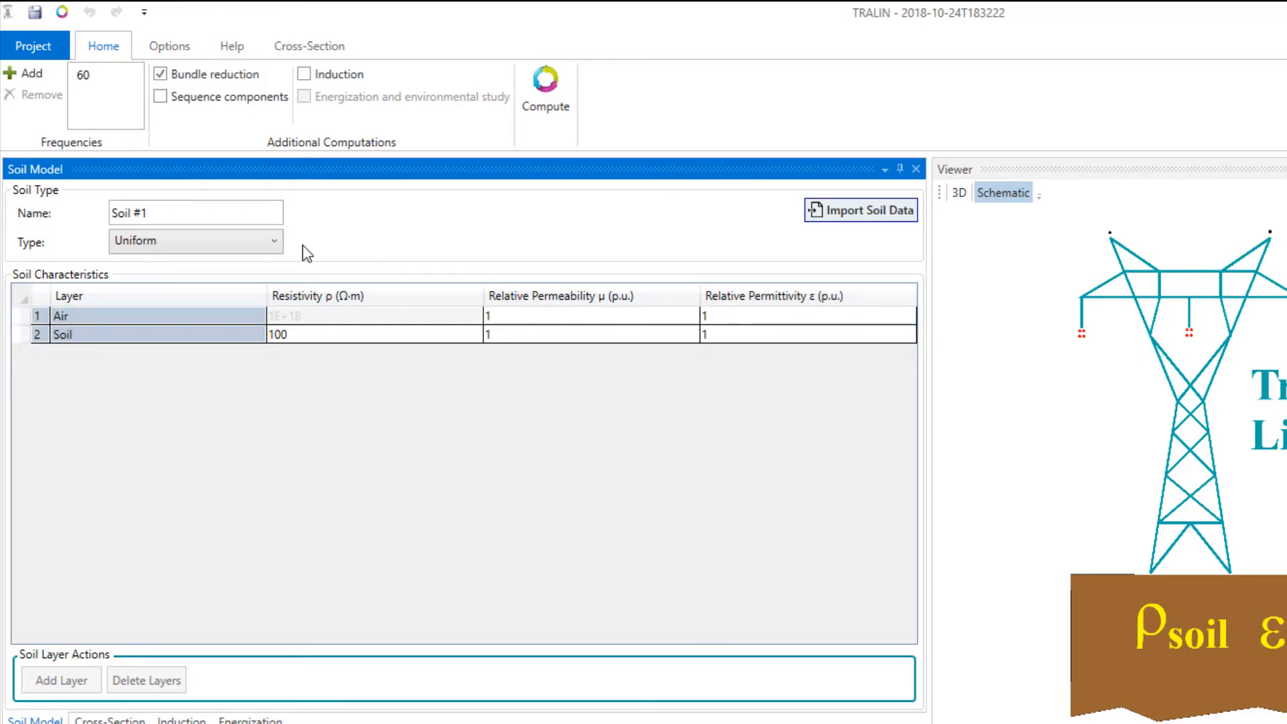
- Try the Horizontal soil type with two added central layers, and switch the soil type back to Uniform
click(275, 243)
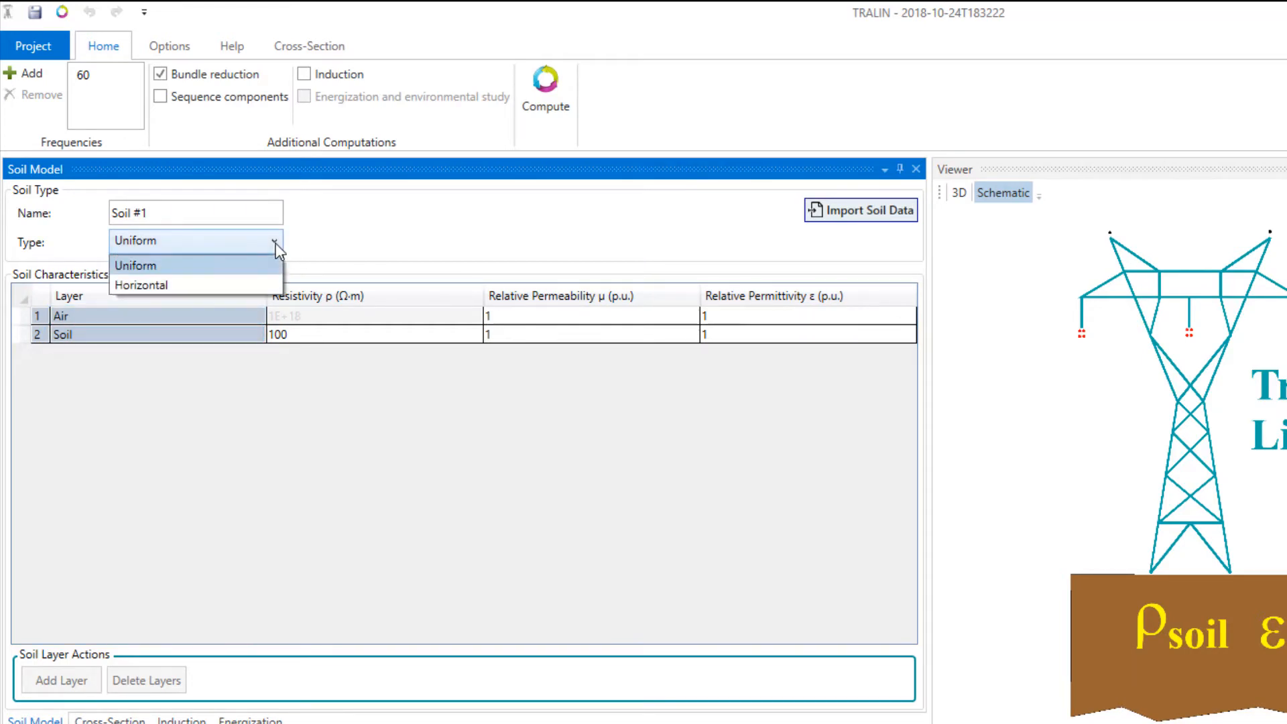
click(243, 282)
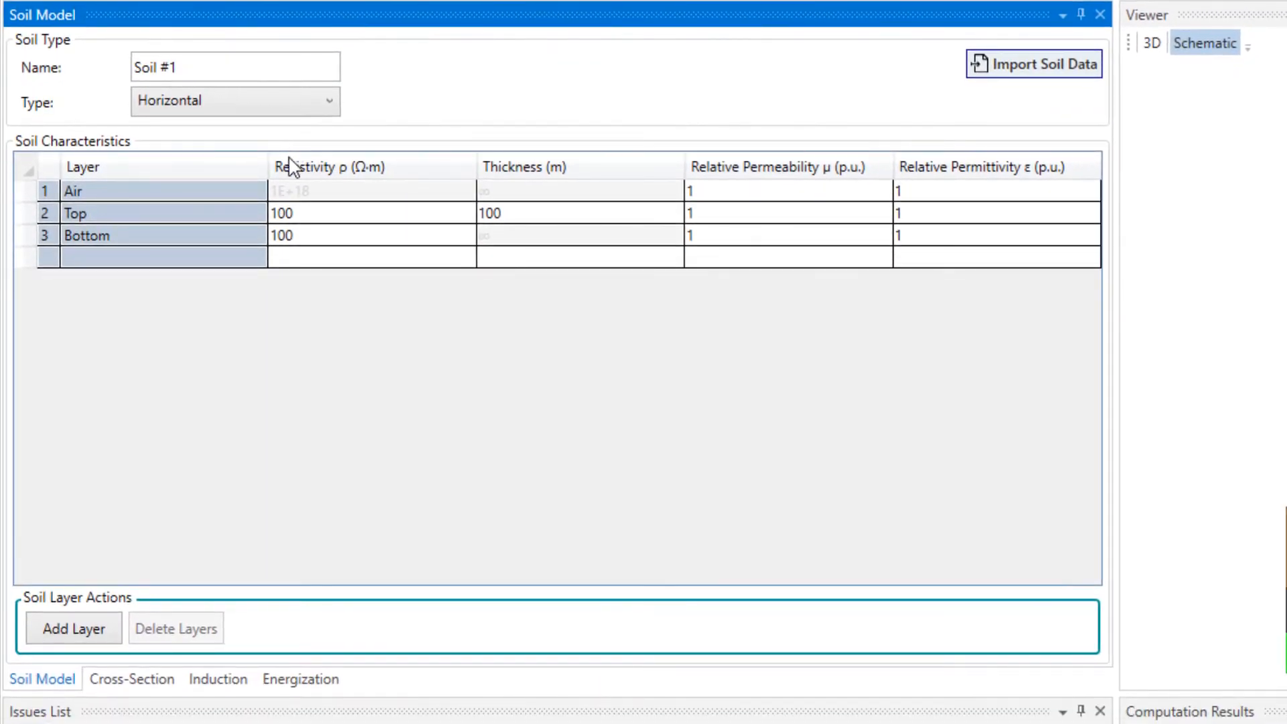
click(72, 631)
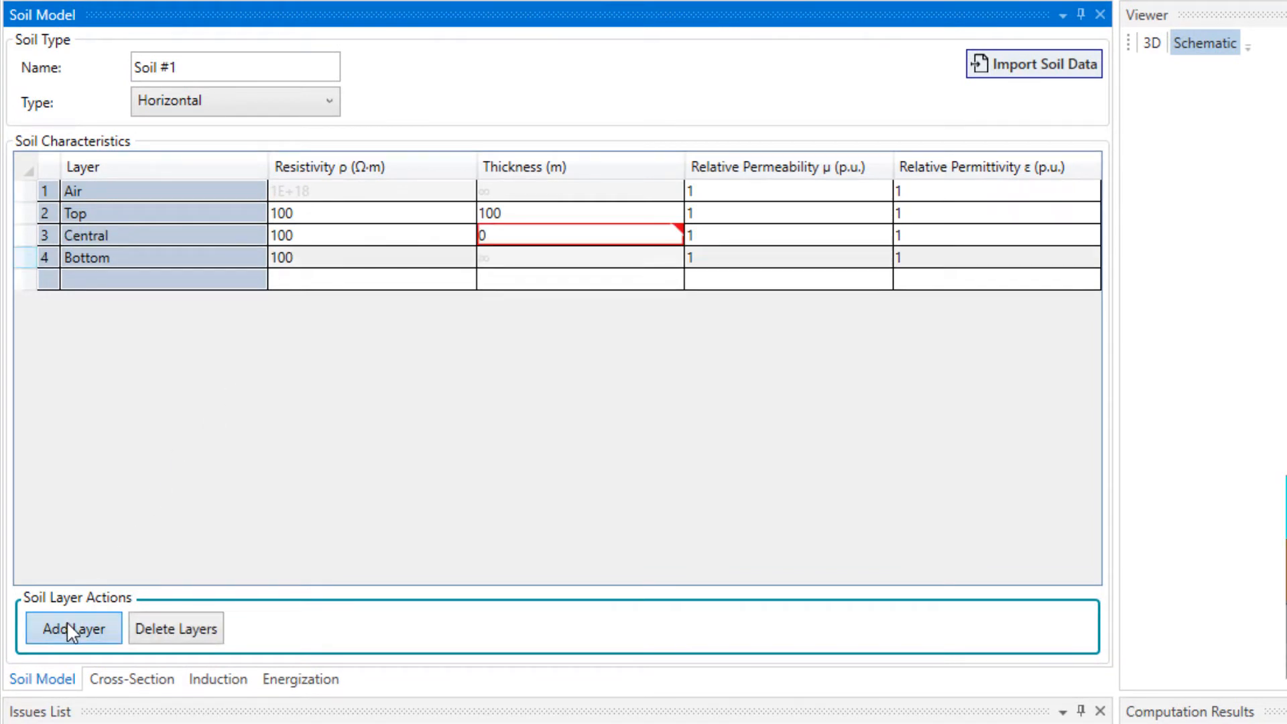
click(72, 631)
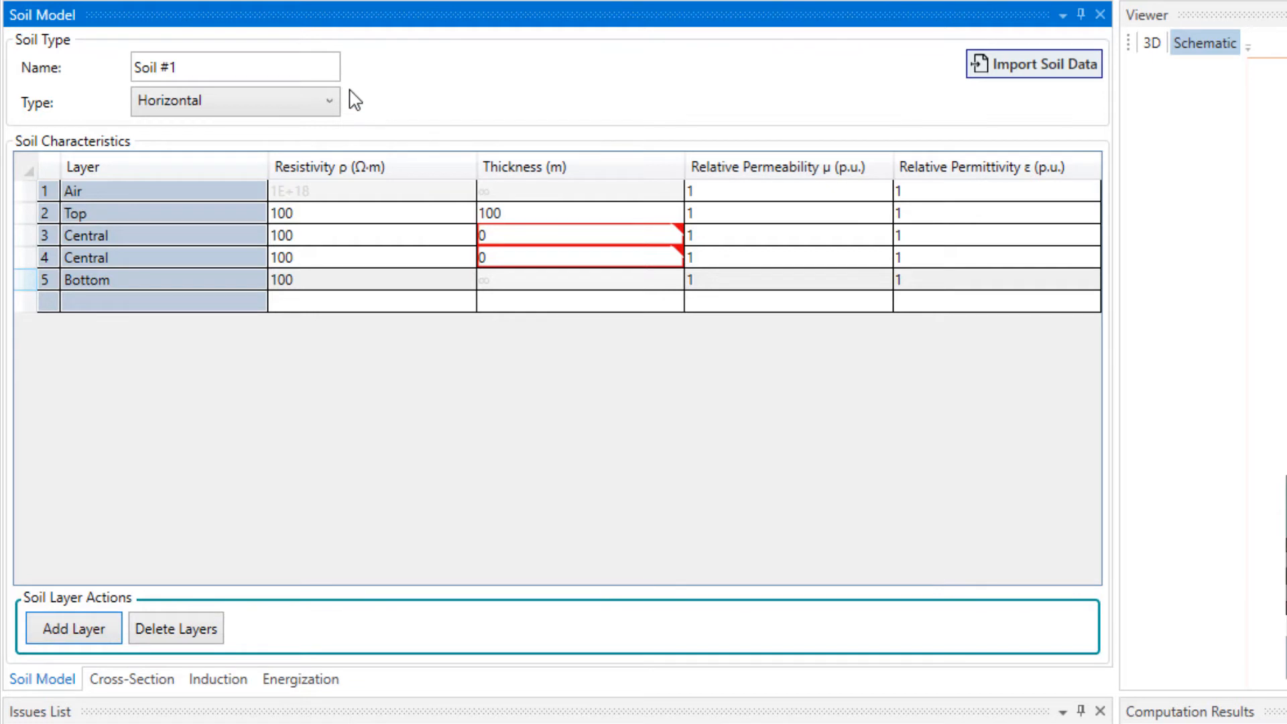
click(333, 106)
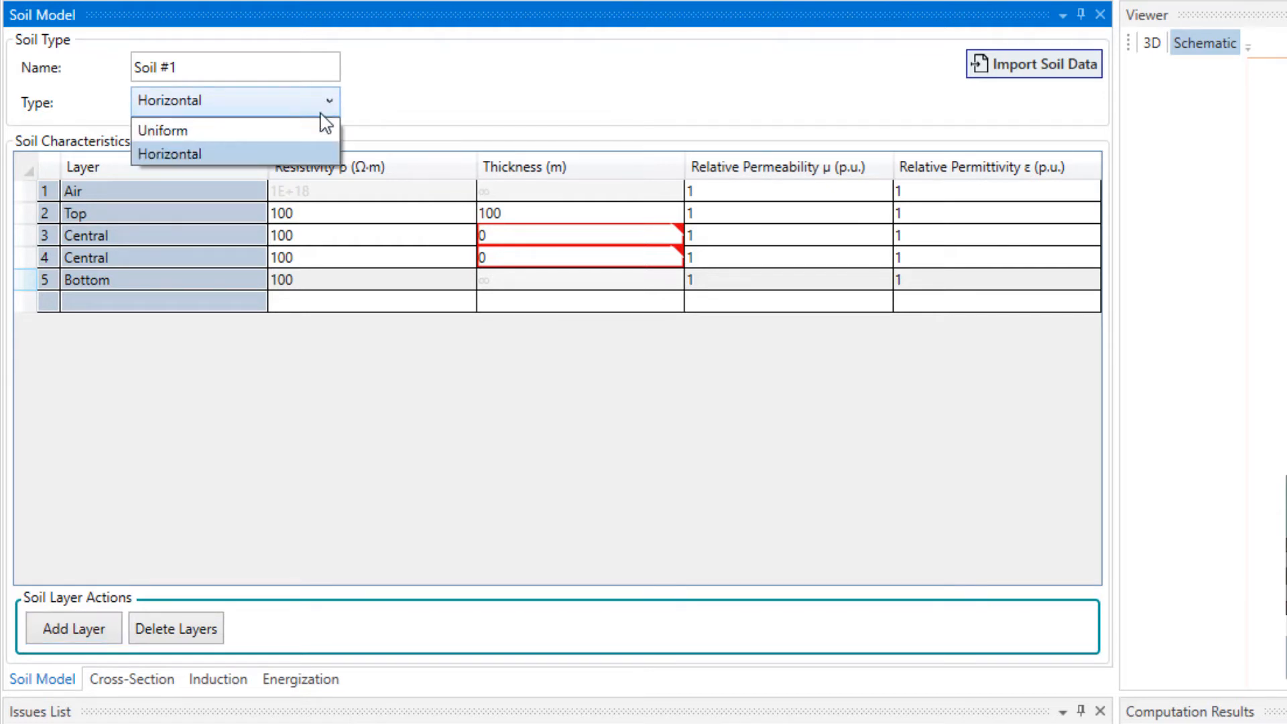
click(317, 128)
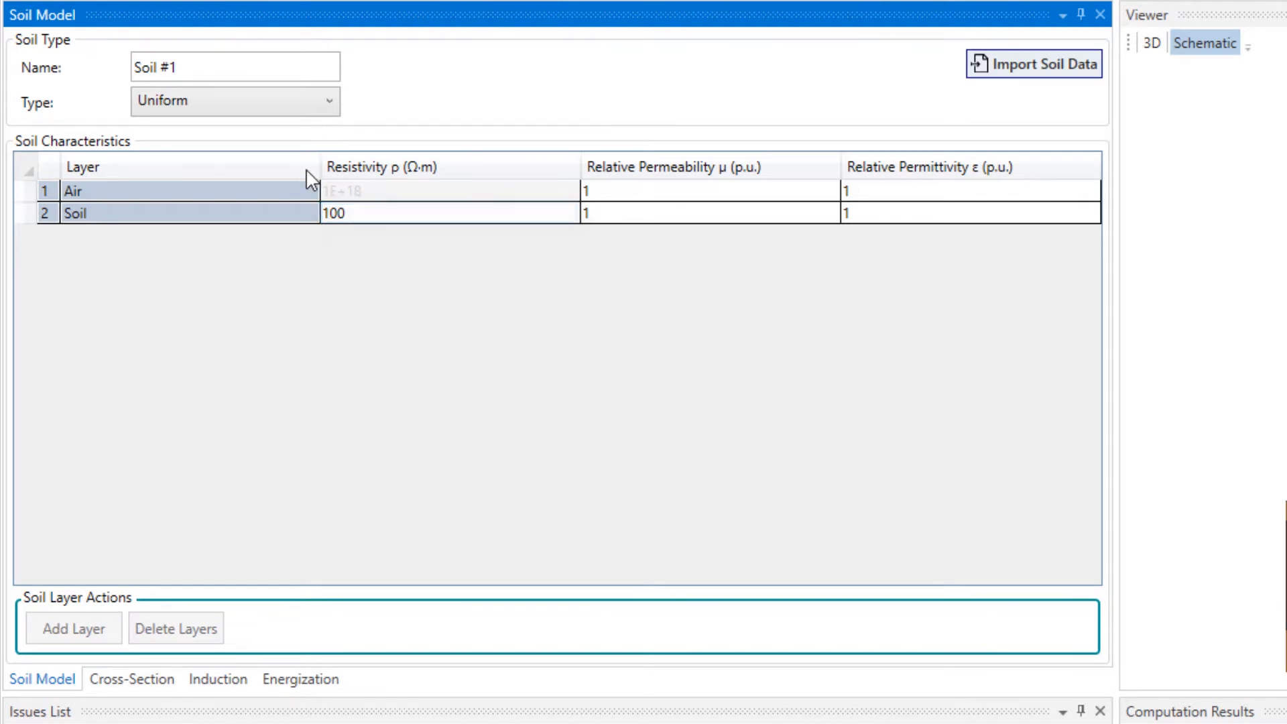
- Go to the cross-section definition and add three phases to the system
click(148, 687)
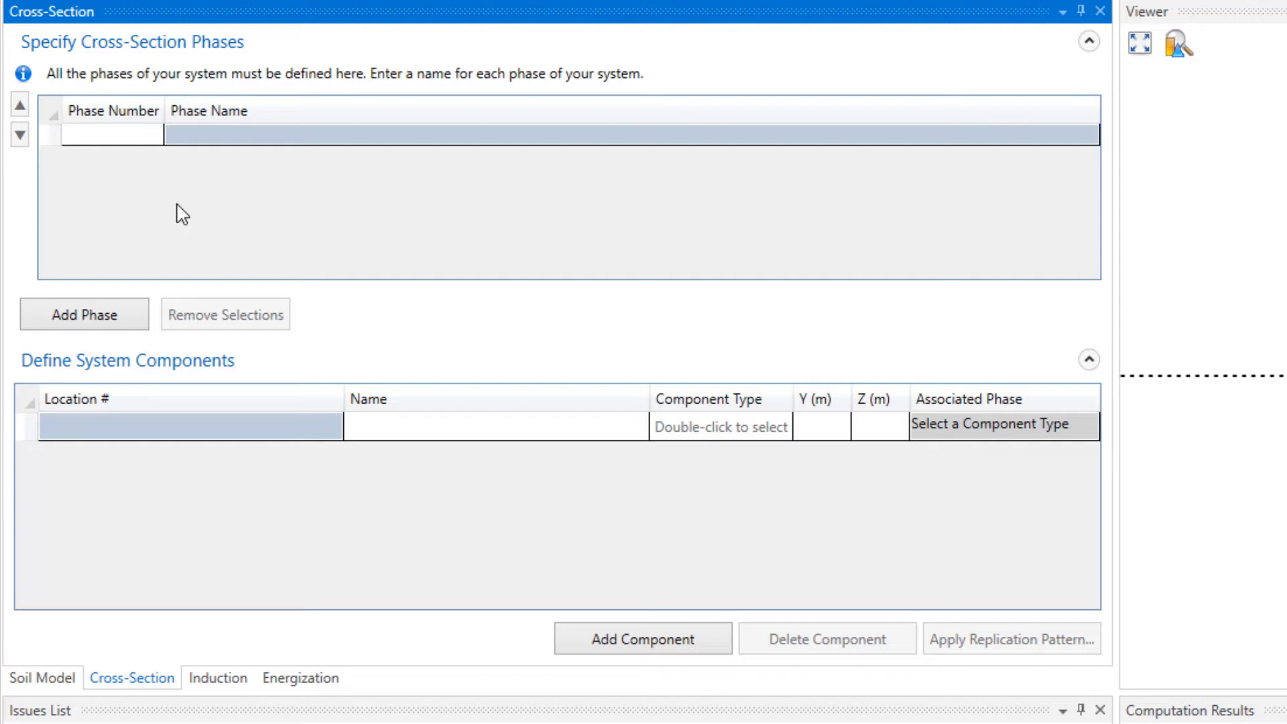
click(119, 319)
click(119, 319)
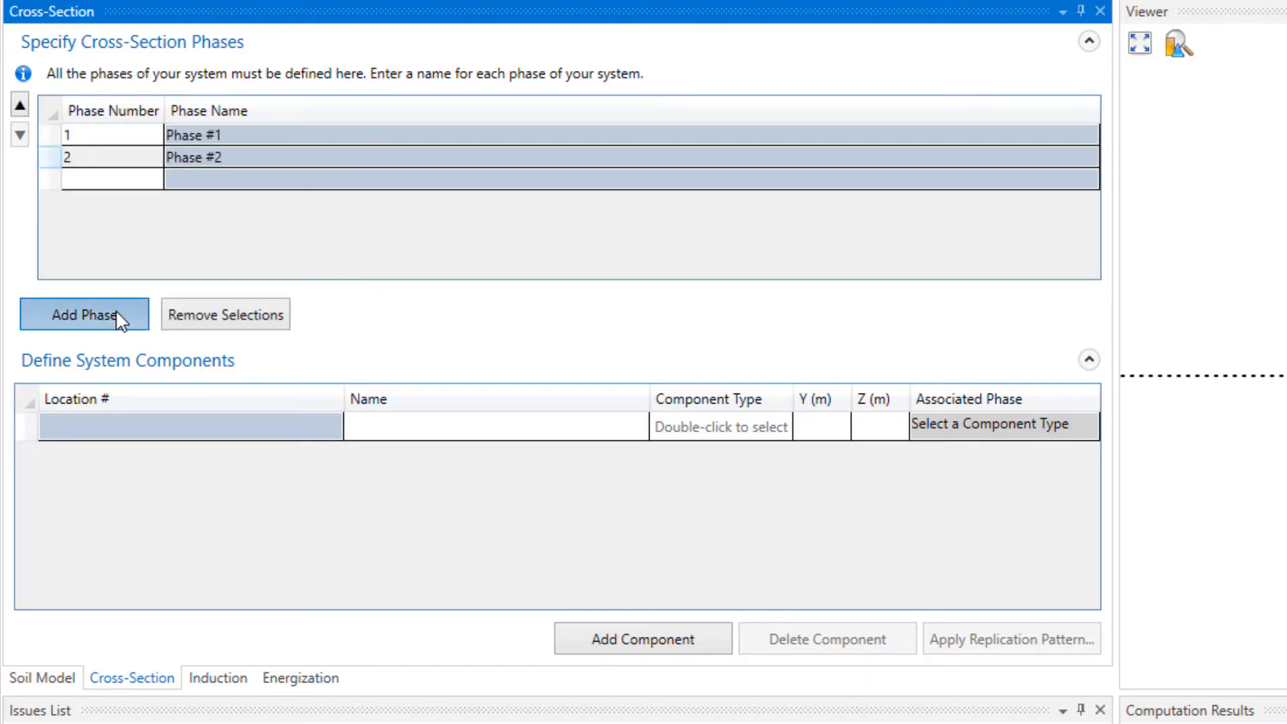
click(119, 319)
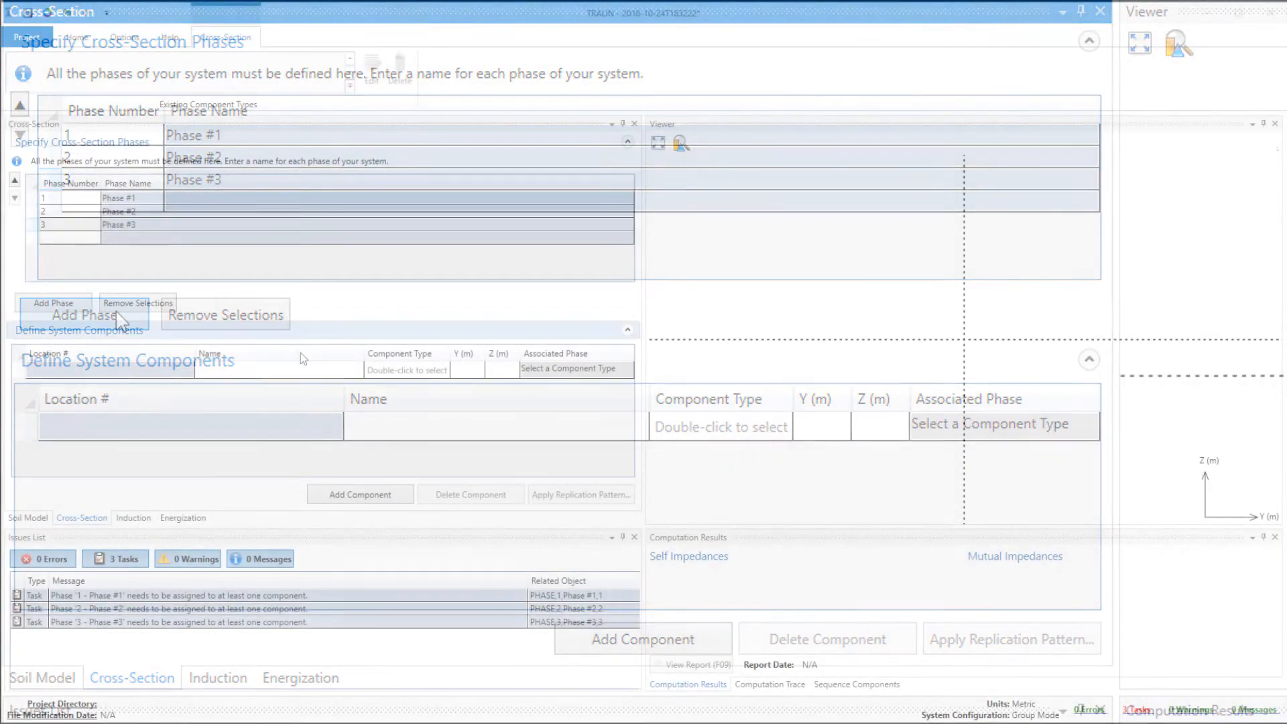
- Add three components to the system components table
click(345, 496)
click(345, 496)
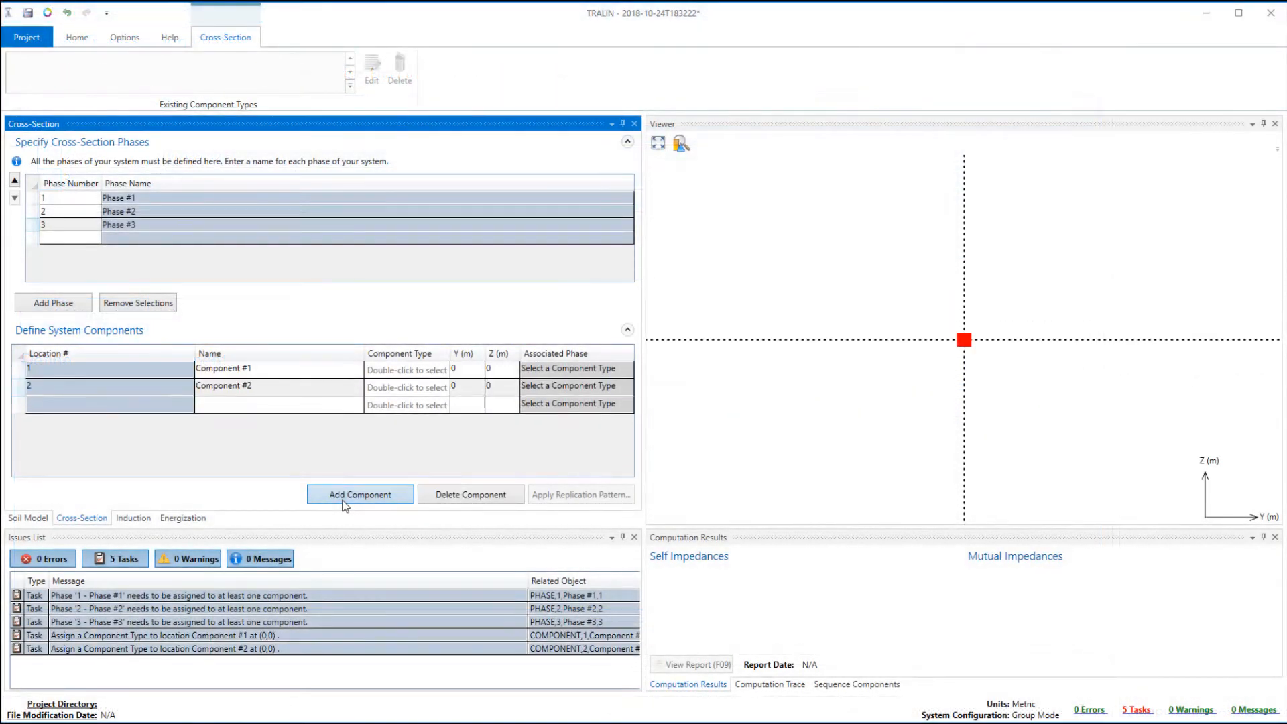
click(344, 503)
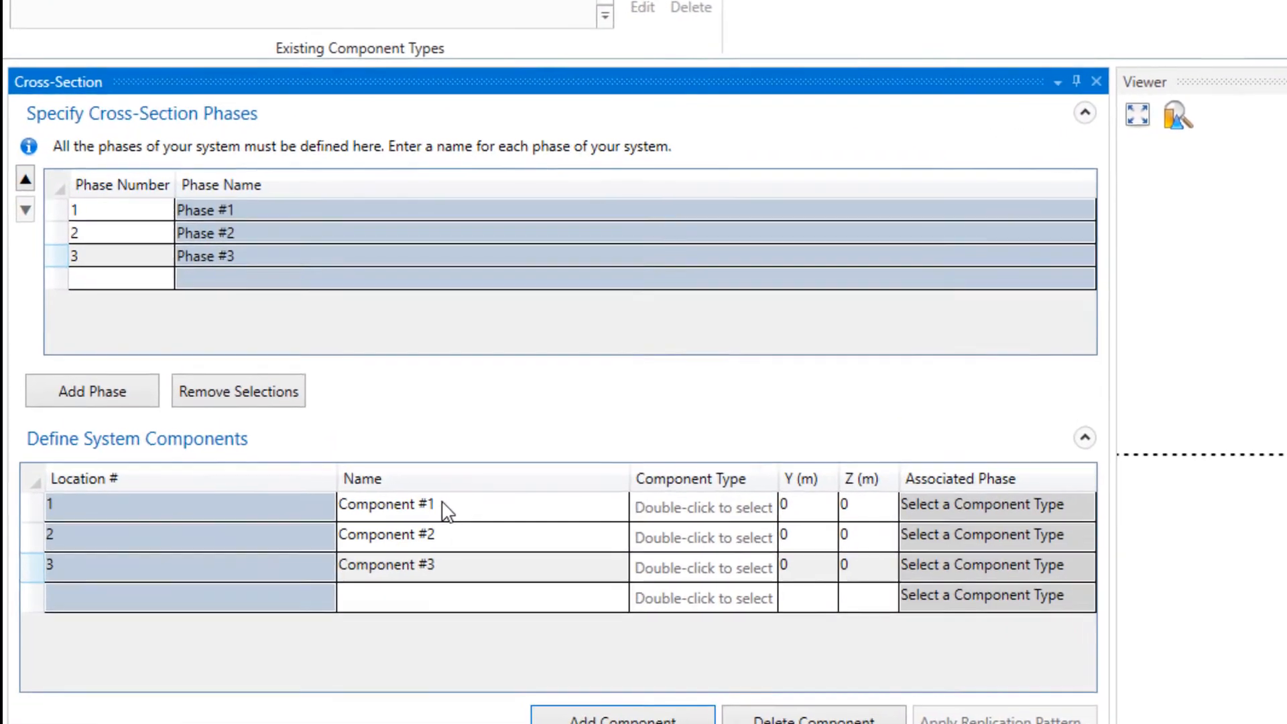
- Name the first component Phase A and choose to create its component type from the database
click(397, 471)
text(Phase A)
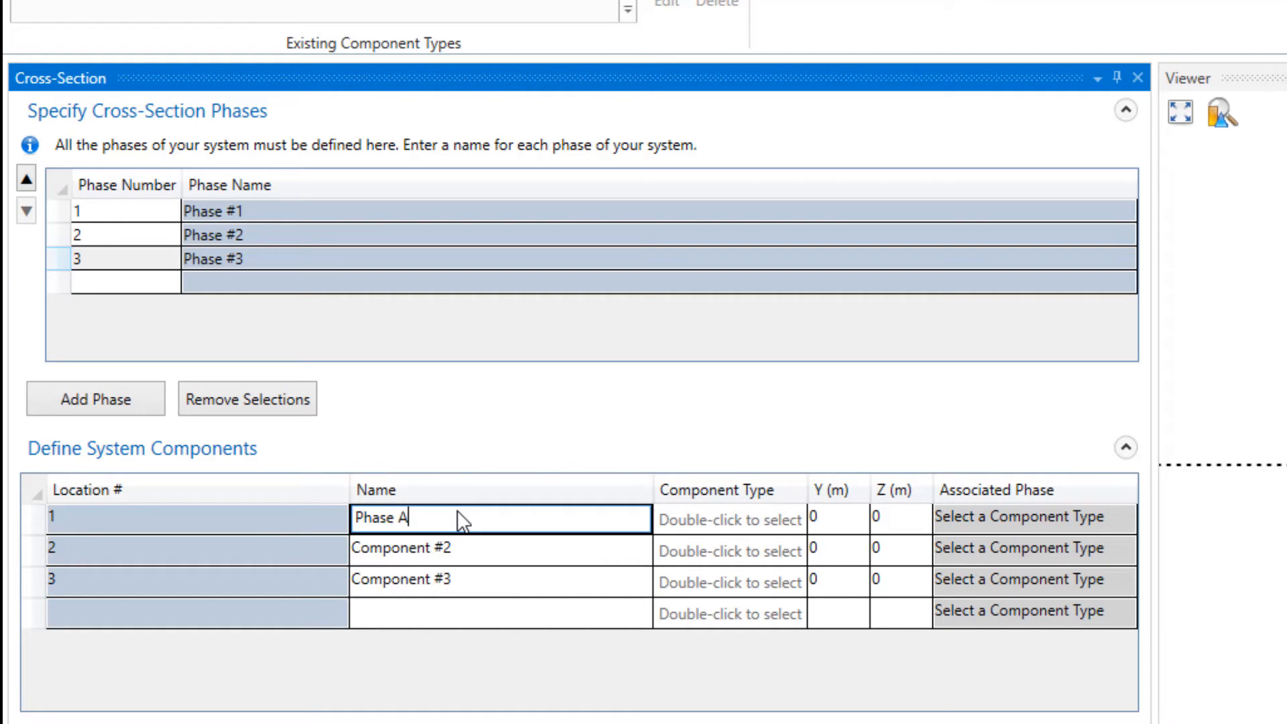
click(771, 518)
click(771, 517)
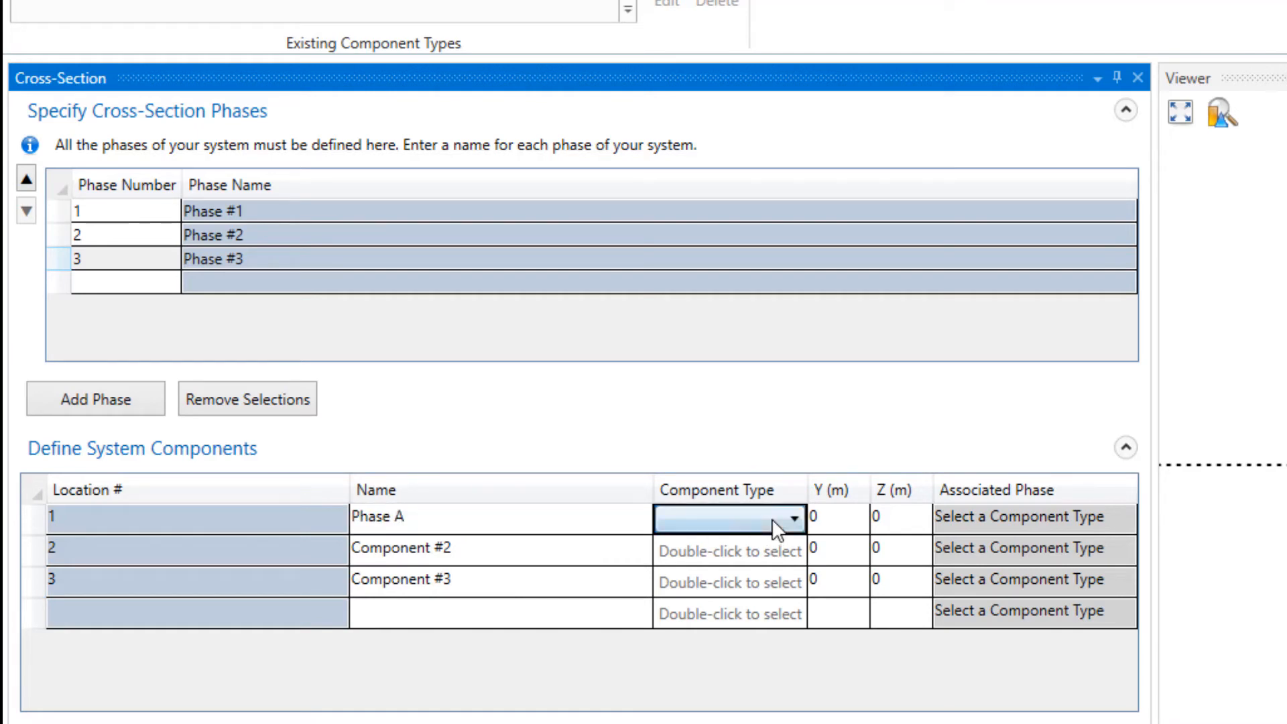
click(786, 519)
click(774, 626)
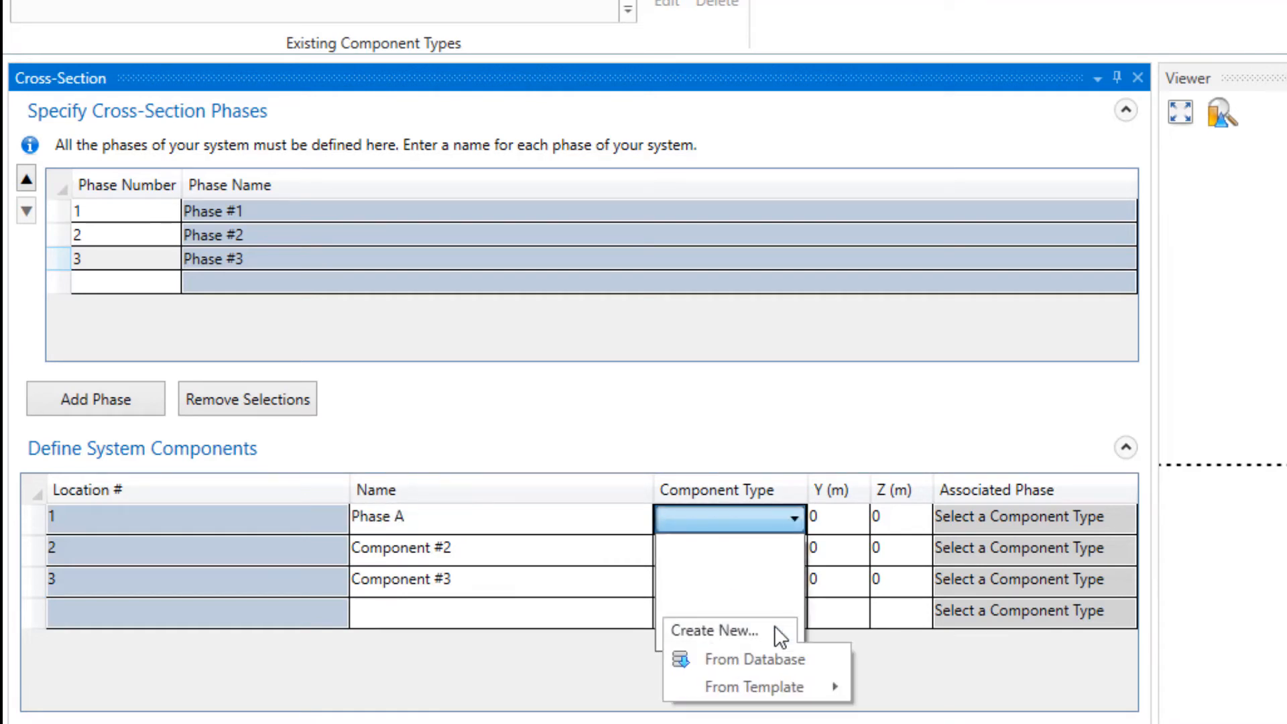
click(777, 656)
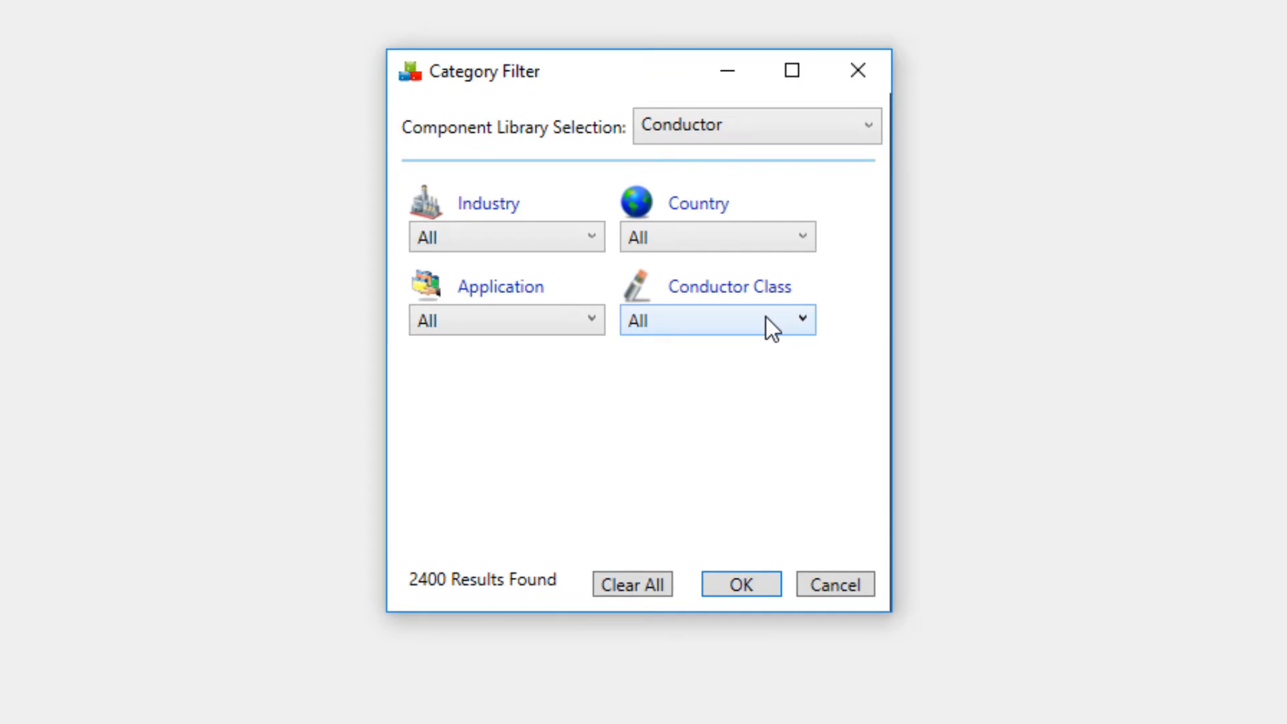
- Filter the conductor library by the ACSR conductor class and apply the filter
click(799, 319)
scroll(769, 620, down, 3)
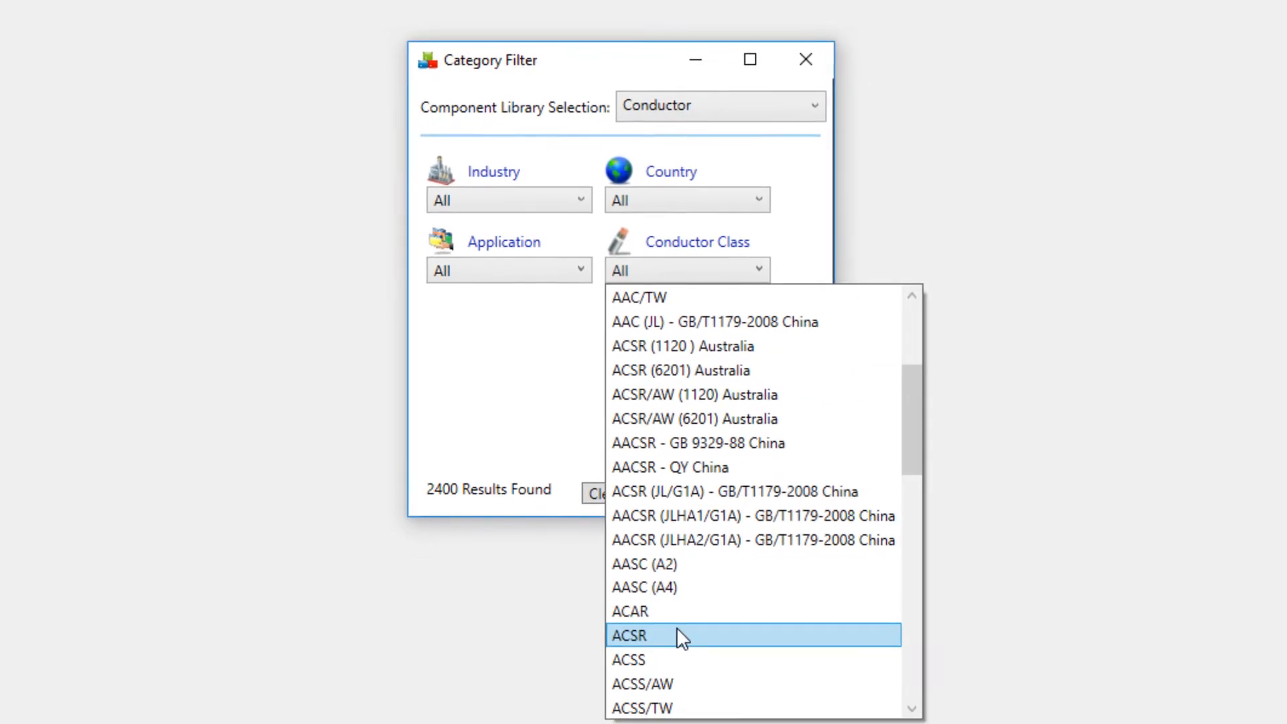
click(677, 633)
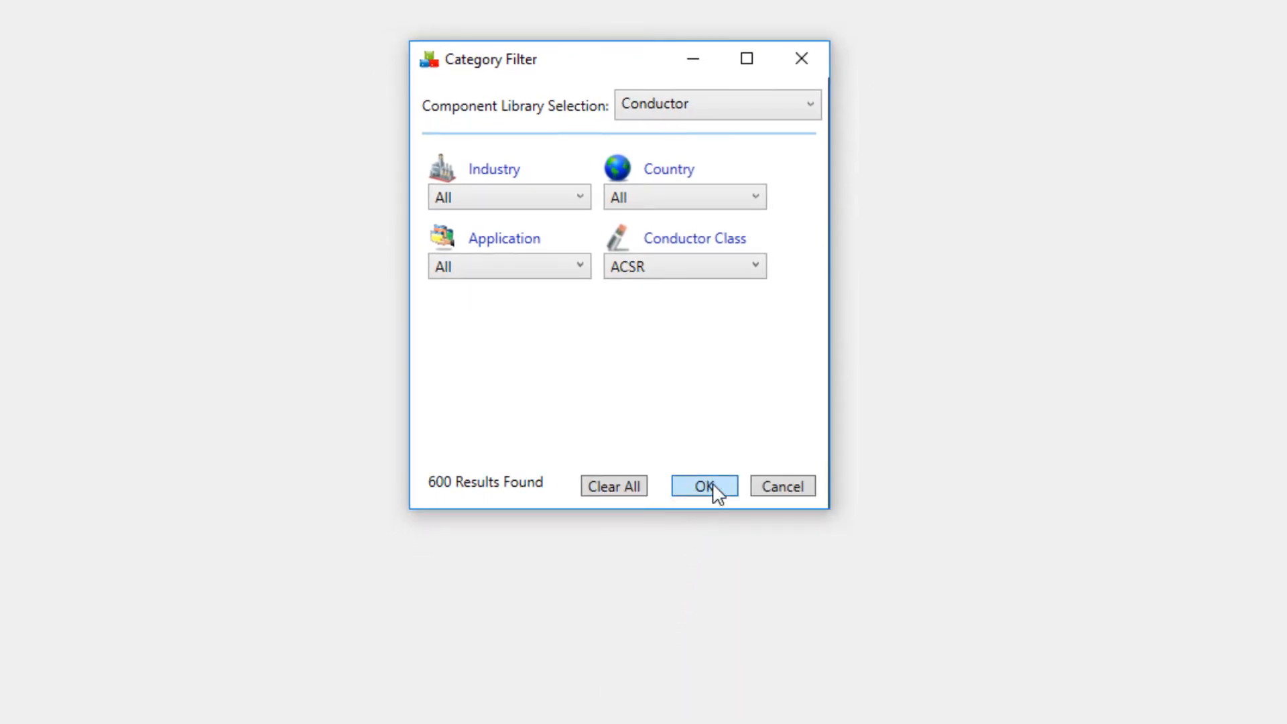
click(713, 486)
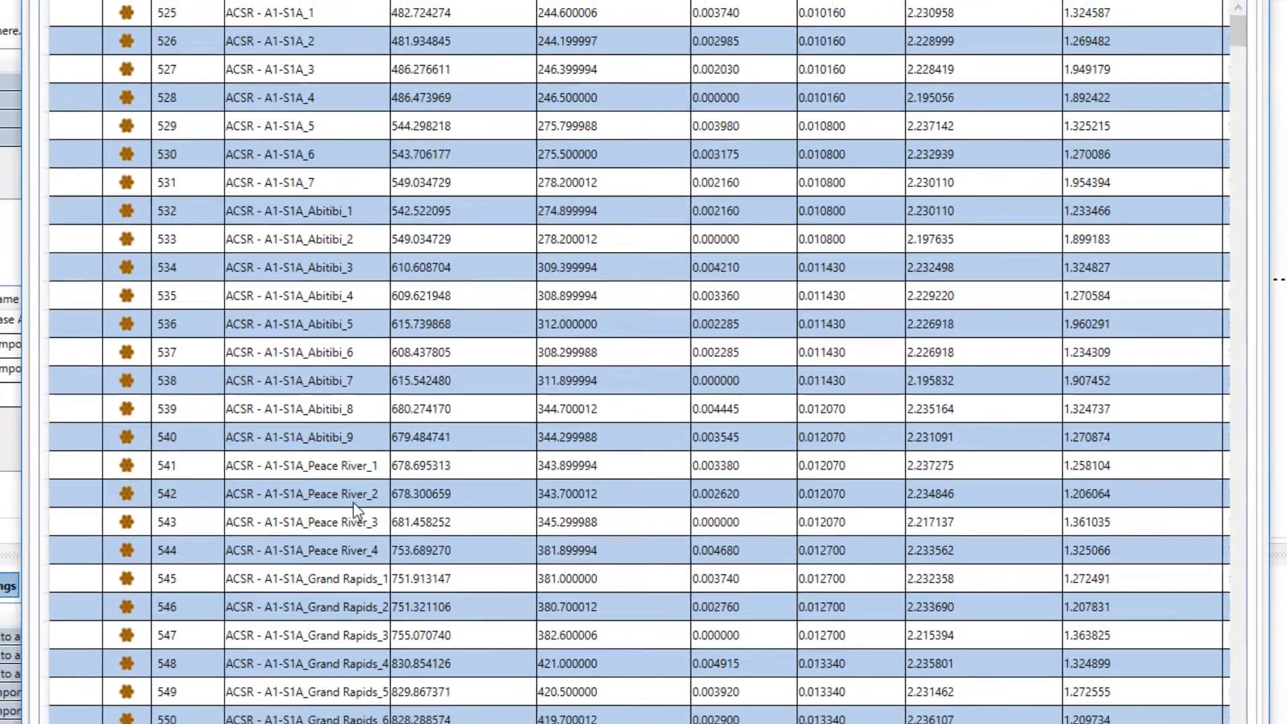
- Import the ACSR_Baldplate conductor from the database as the component type of Phase A
scroll(216, 485, down, 12)
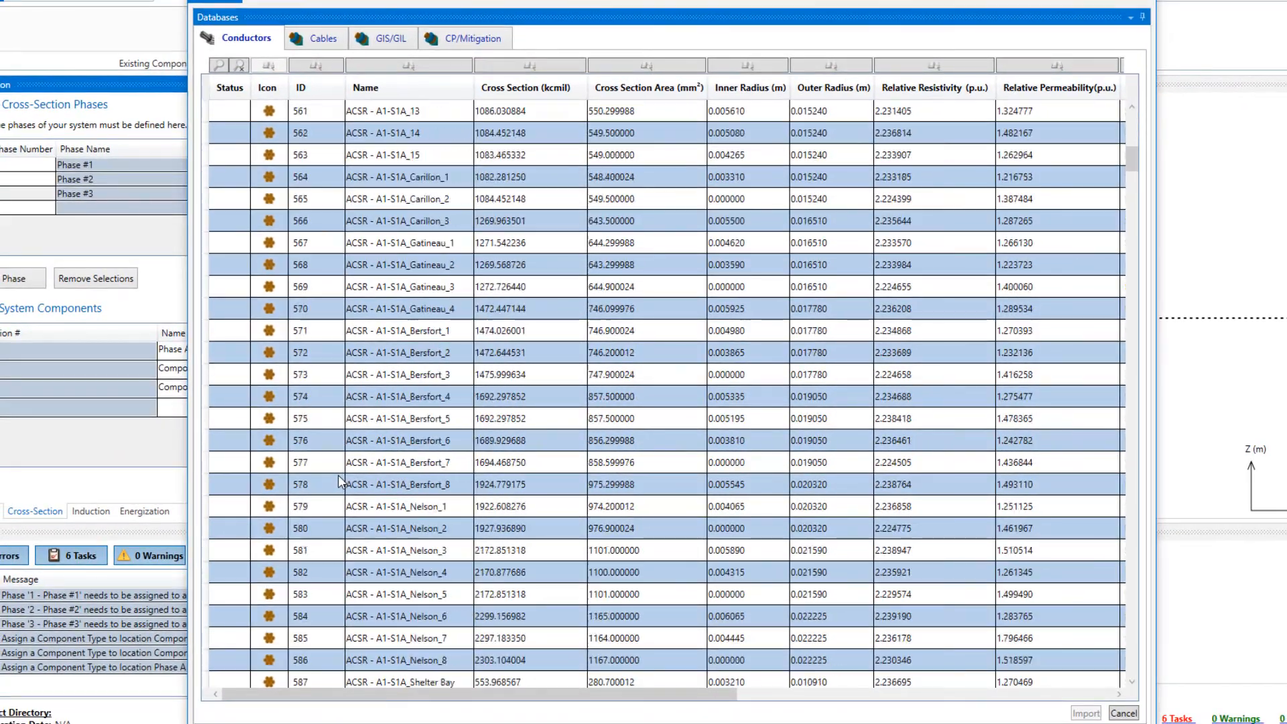
scroll(338, 481, down, 20)
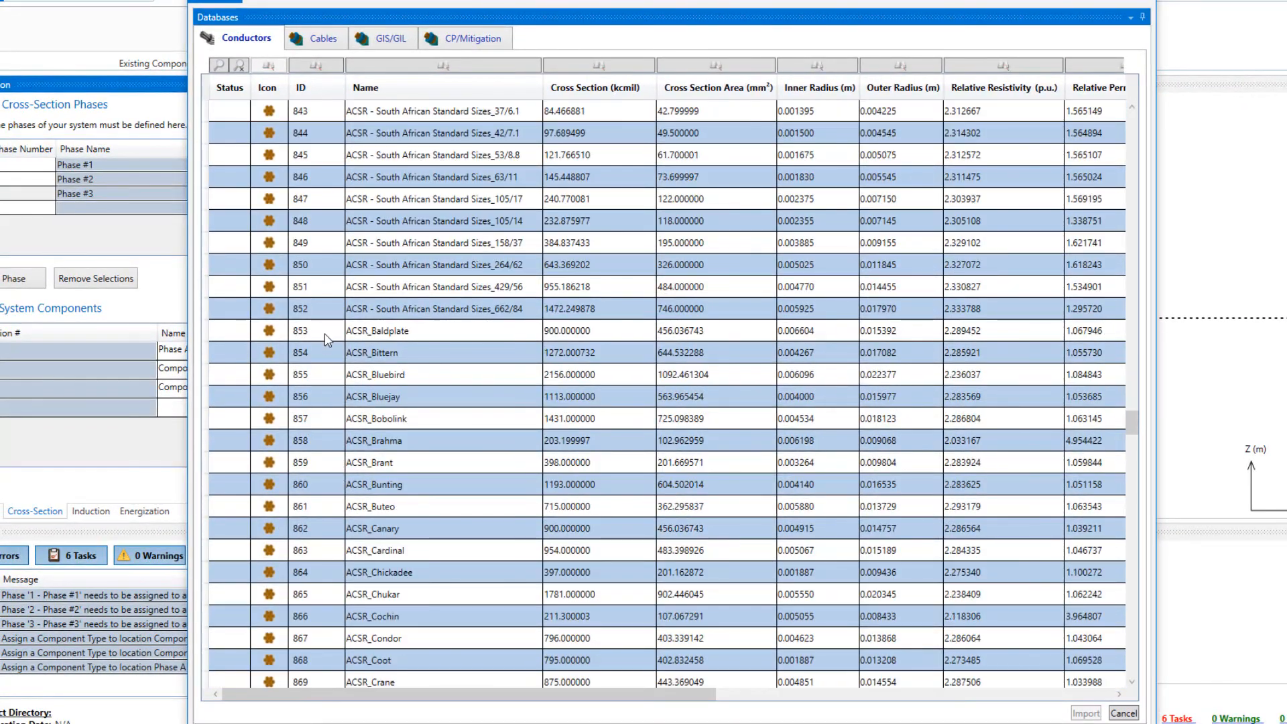
click(327, 339)
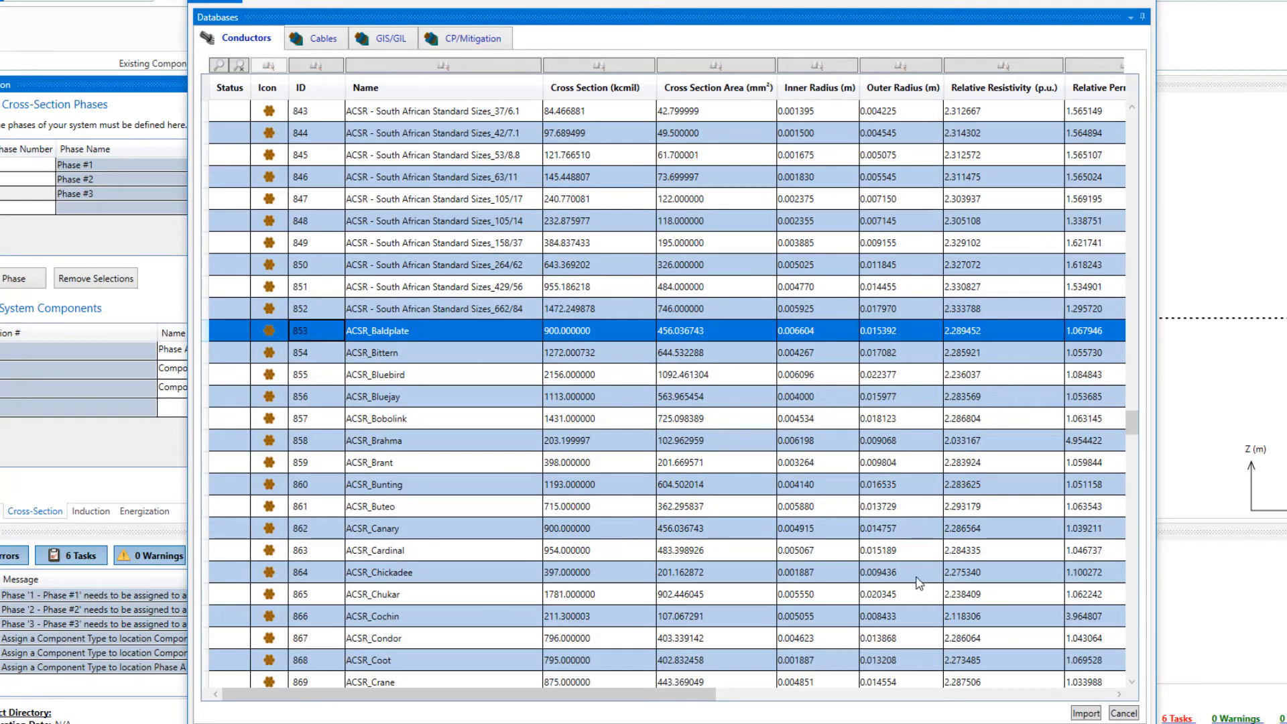
click(1090, 714)
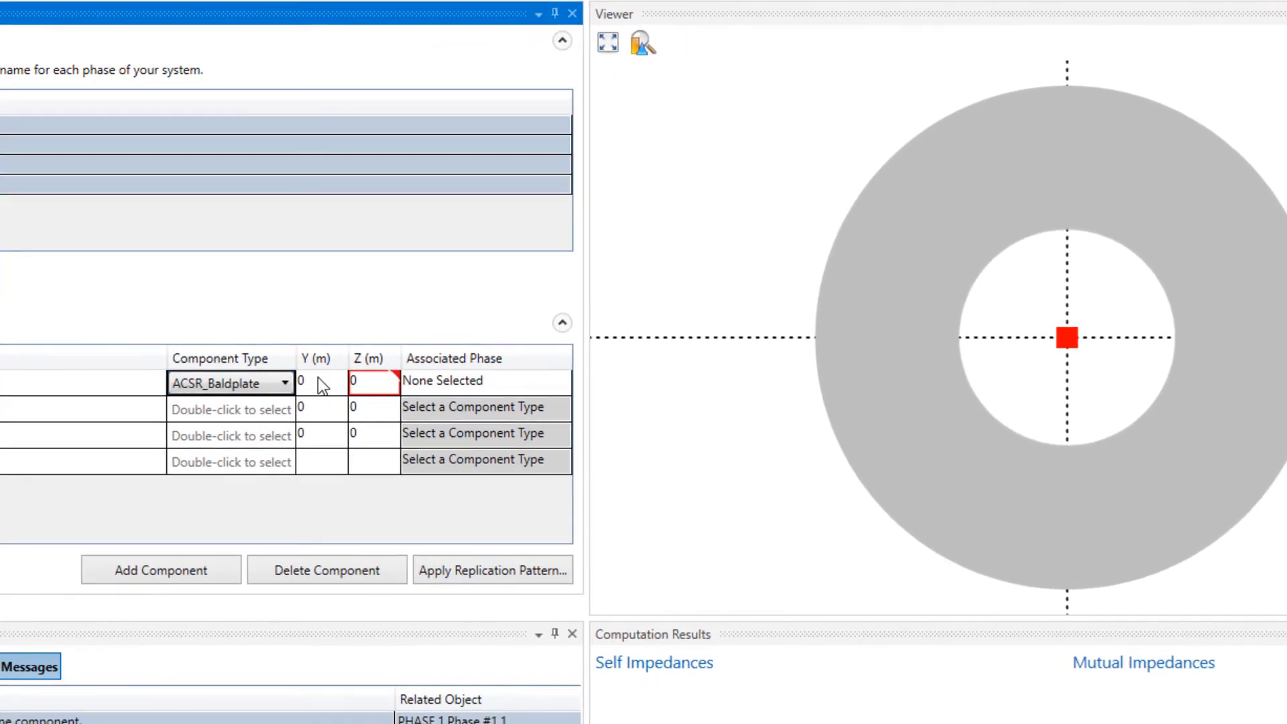
- Position the Phase A component at Y 13.6 m and Z 28.5 m
click(318, 379)
text(13)
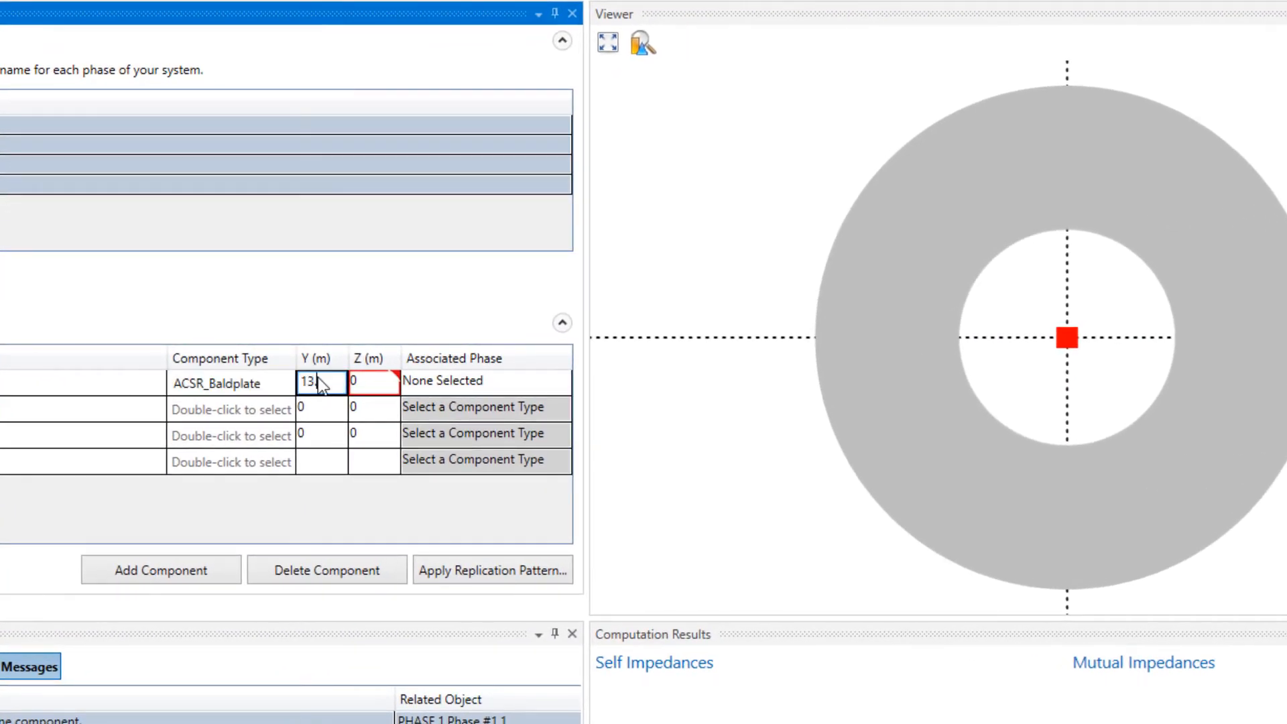
text(.6)
key(Tab)
text(28.)
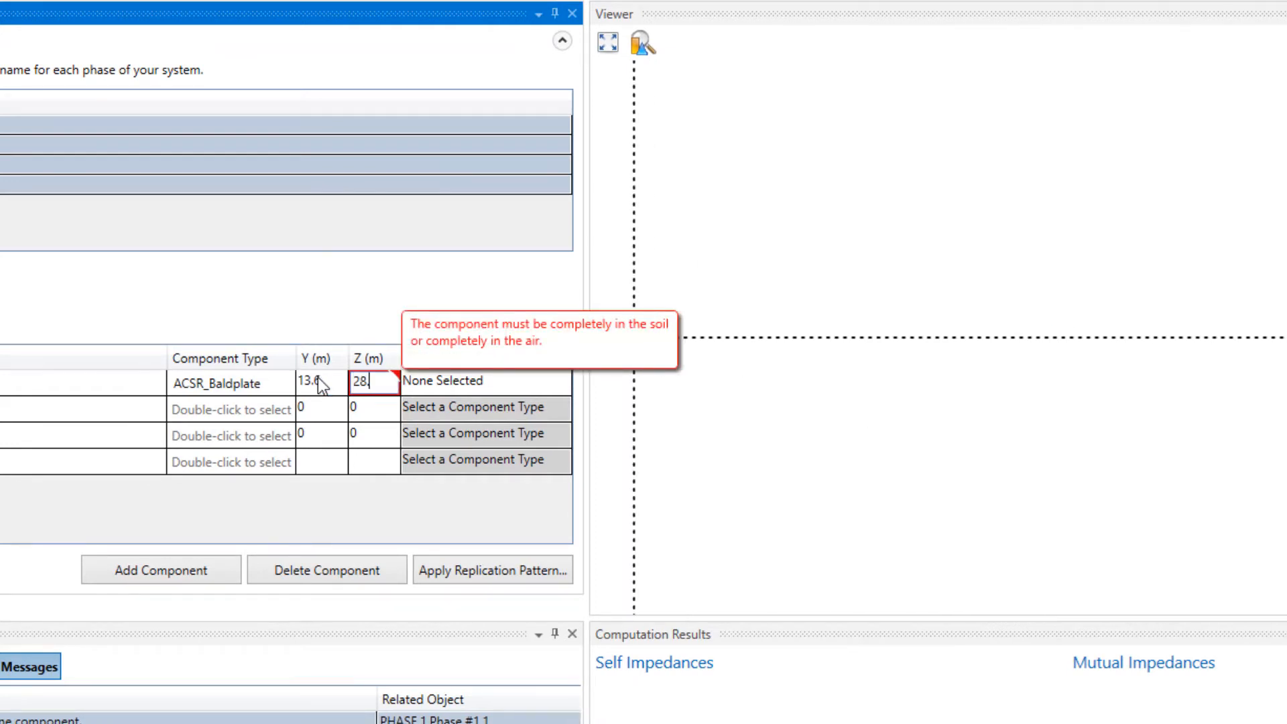
text(5)
- Associate the Phase A component with 1 - Phase #1
click(529, 379)
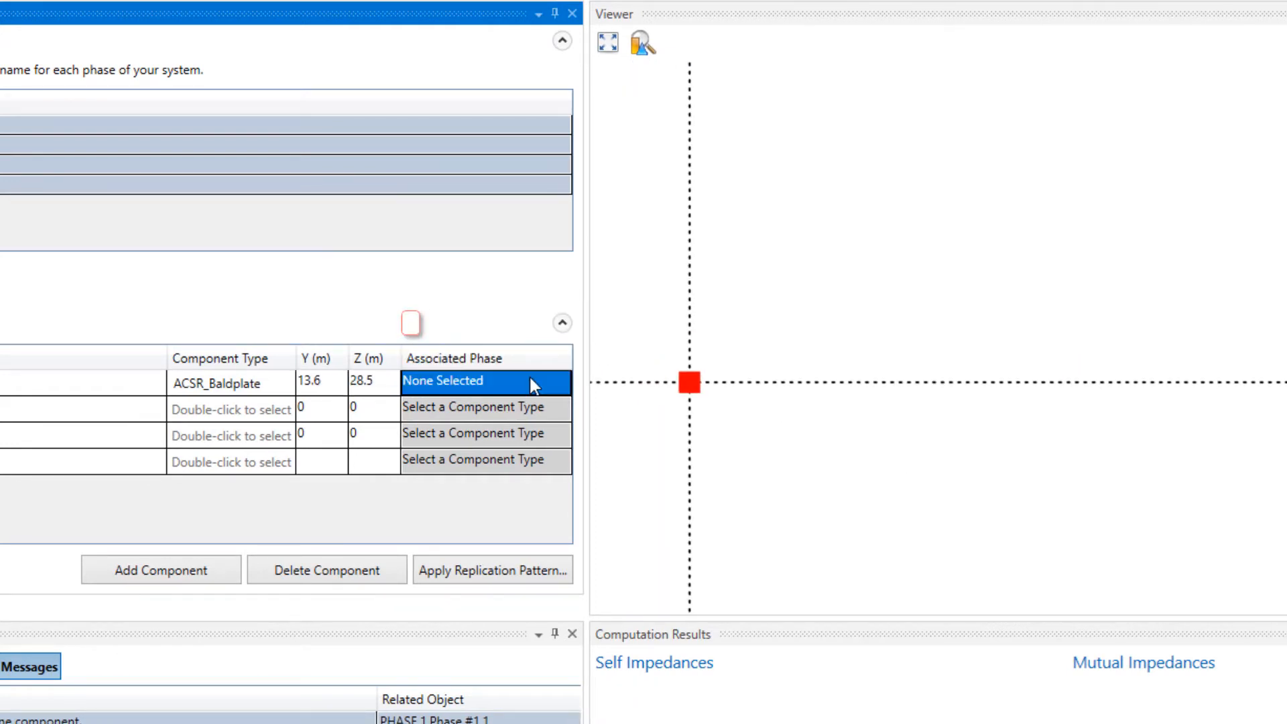
click(529, 379)
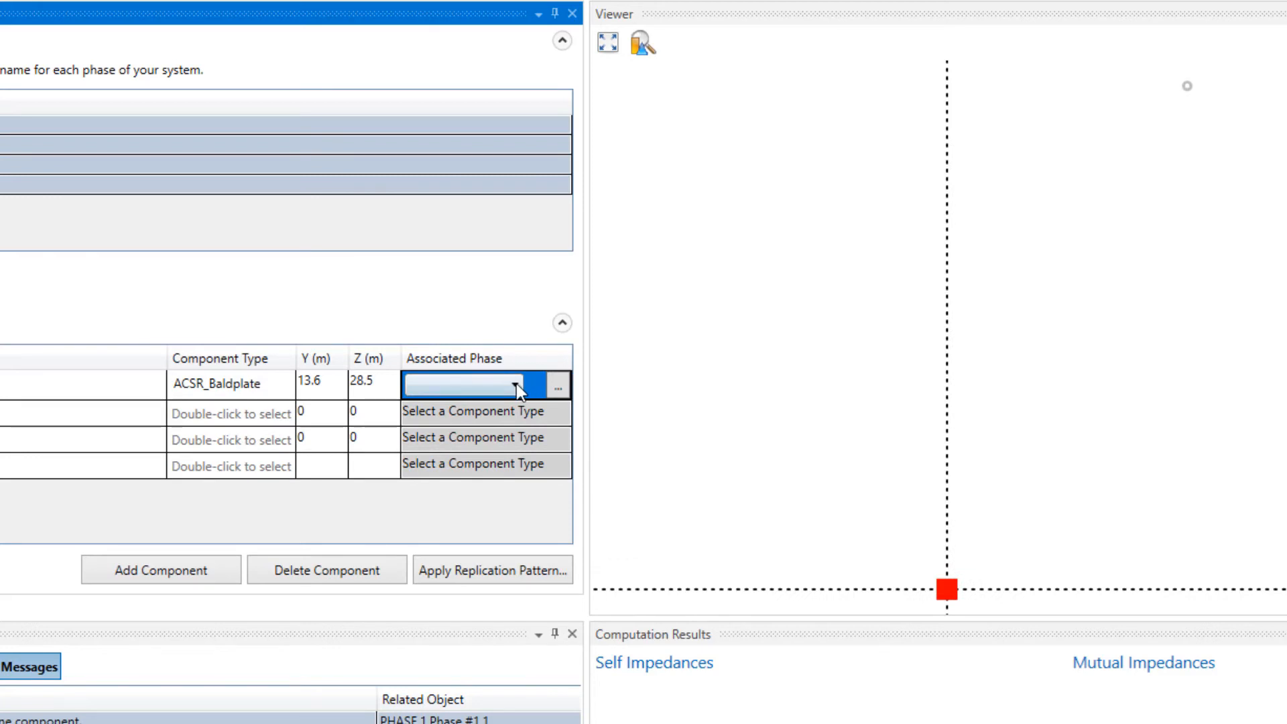
click(516, 383)
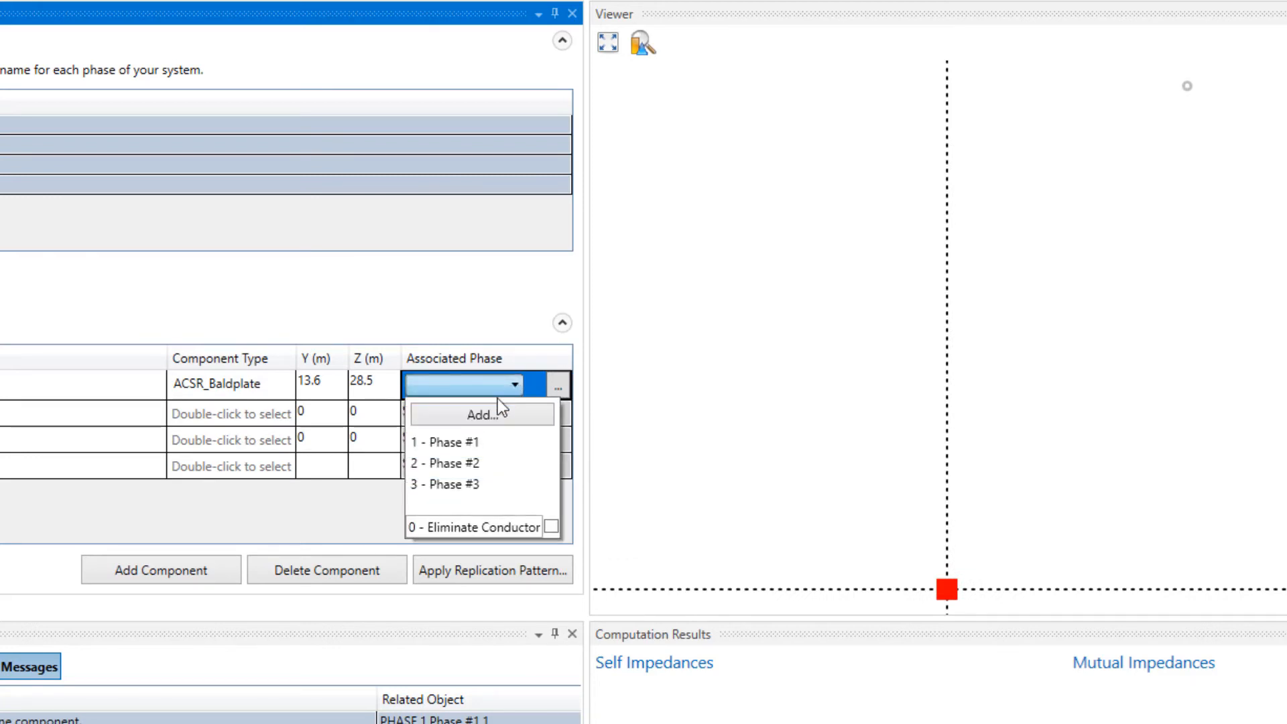
click(476, 442)
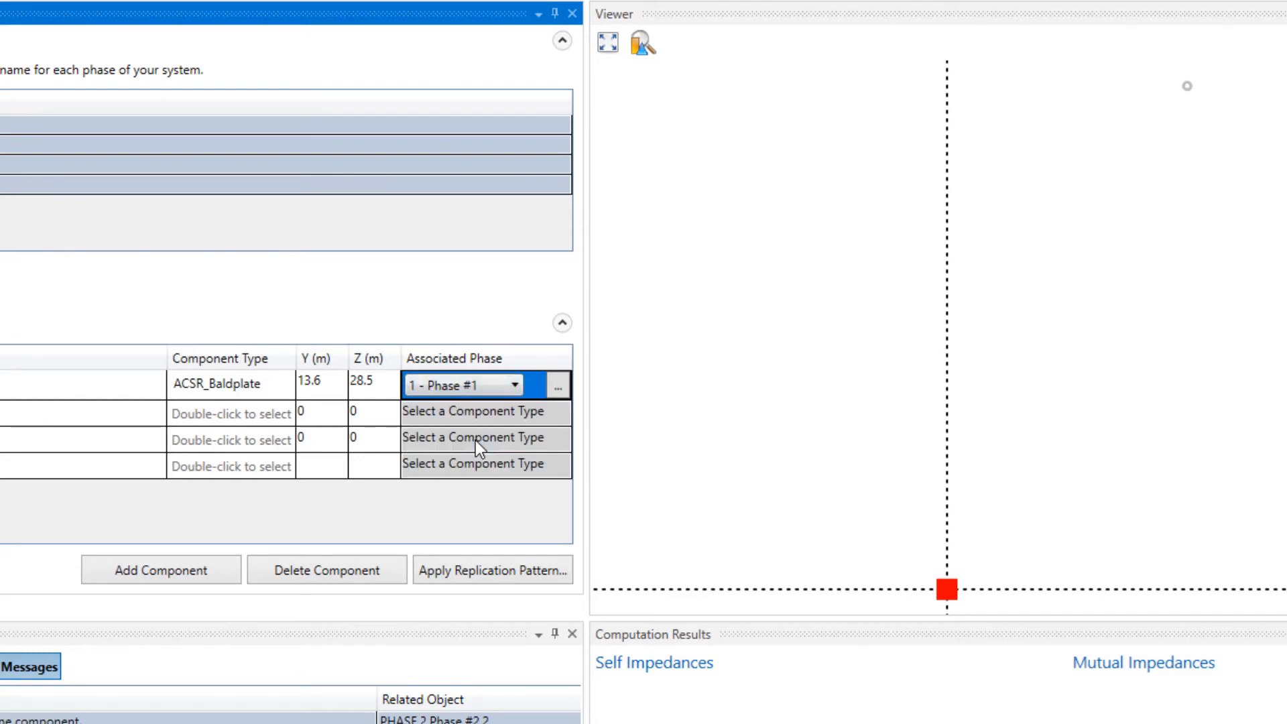
- Rename the second component as Phase B and assign it the ACSR_Baldplate component type
click(39, 414)
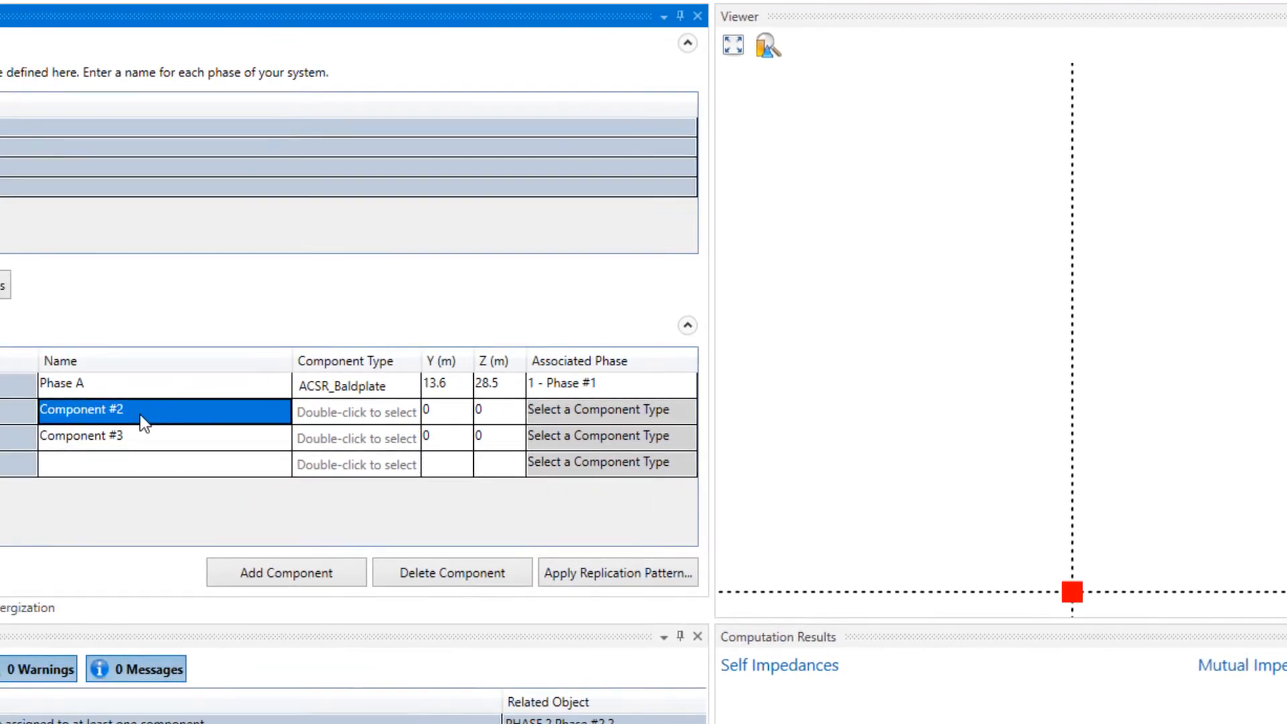
text(P)
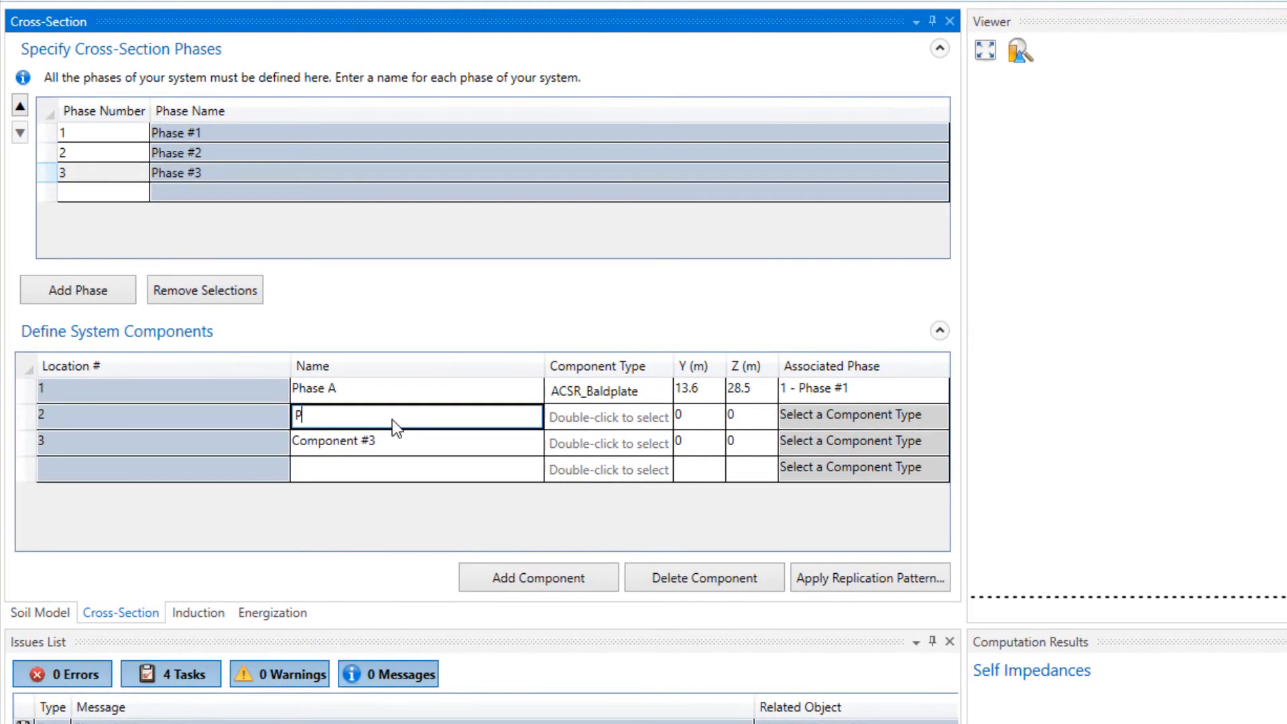
text(hase B)
double_click(649, 413)
click(630, 443)
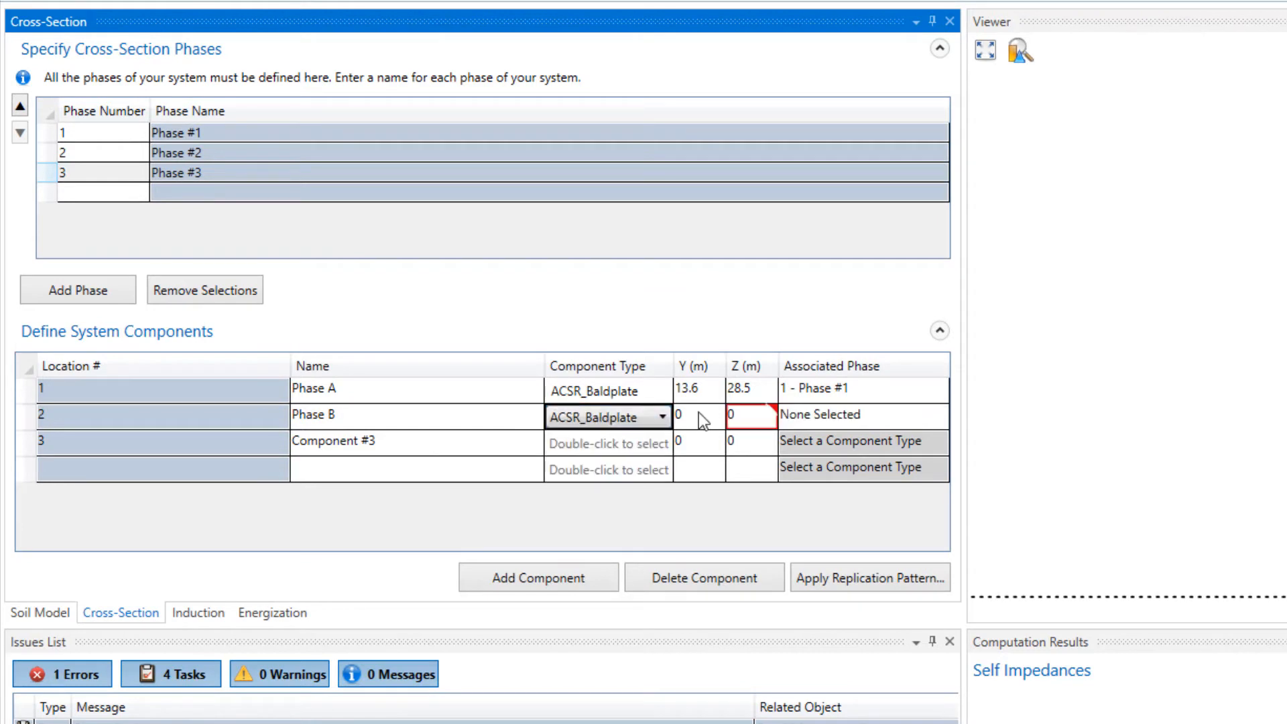
- Set the Phase B component's Z to 27.6 m and associate it with 2 - Phase #2
click(746, 412)
text(27.6)
click(842, 490)
- Rename the third component as Phase C and assign it the ACSR_Baldplate component type
click(333, 443)
text(Phase C)
double_click(631, 443)
click(603, 468)
- Position the Phase C component at Y -13.6 m and Z 28.5 m and associate it with 3 - Phase #3
click(693, 443)
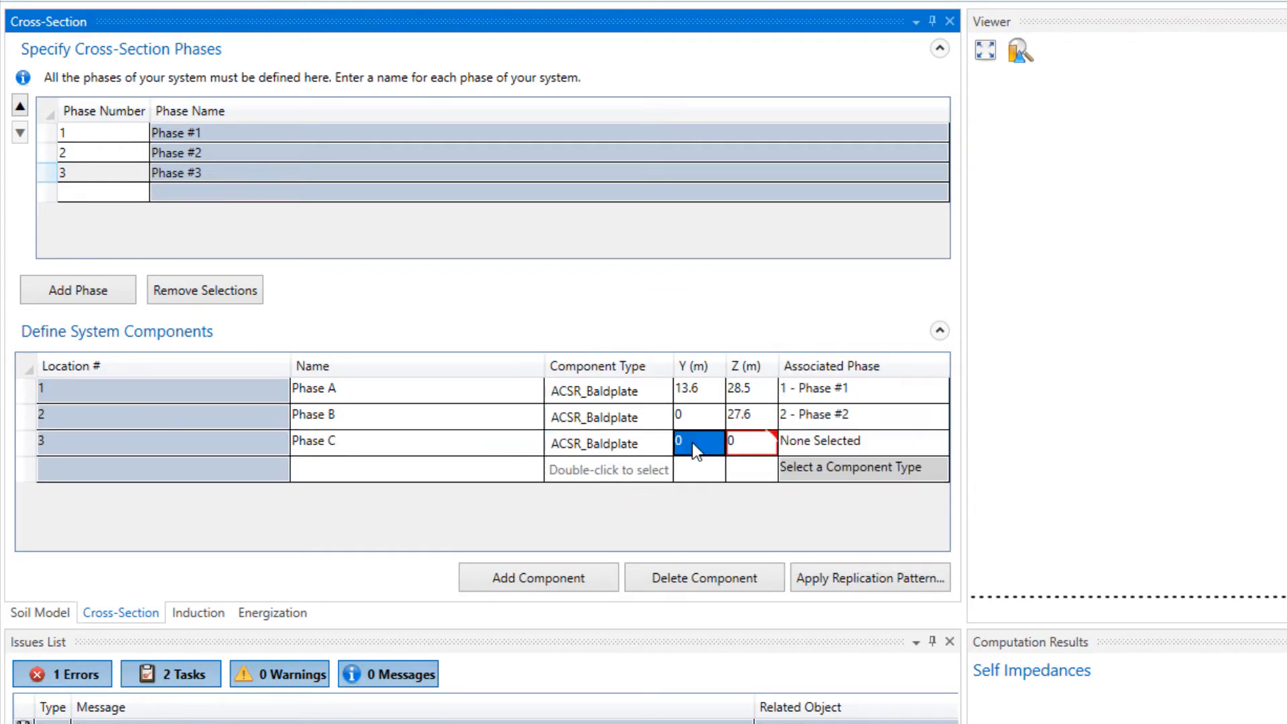
text(-13.6)
key(Tab)
text(28.5)
key(Tab)
click(892, 445)
click(822, 540)
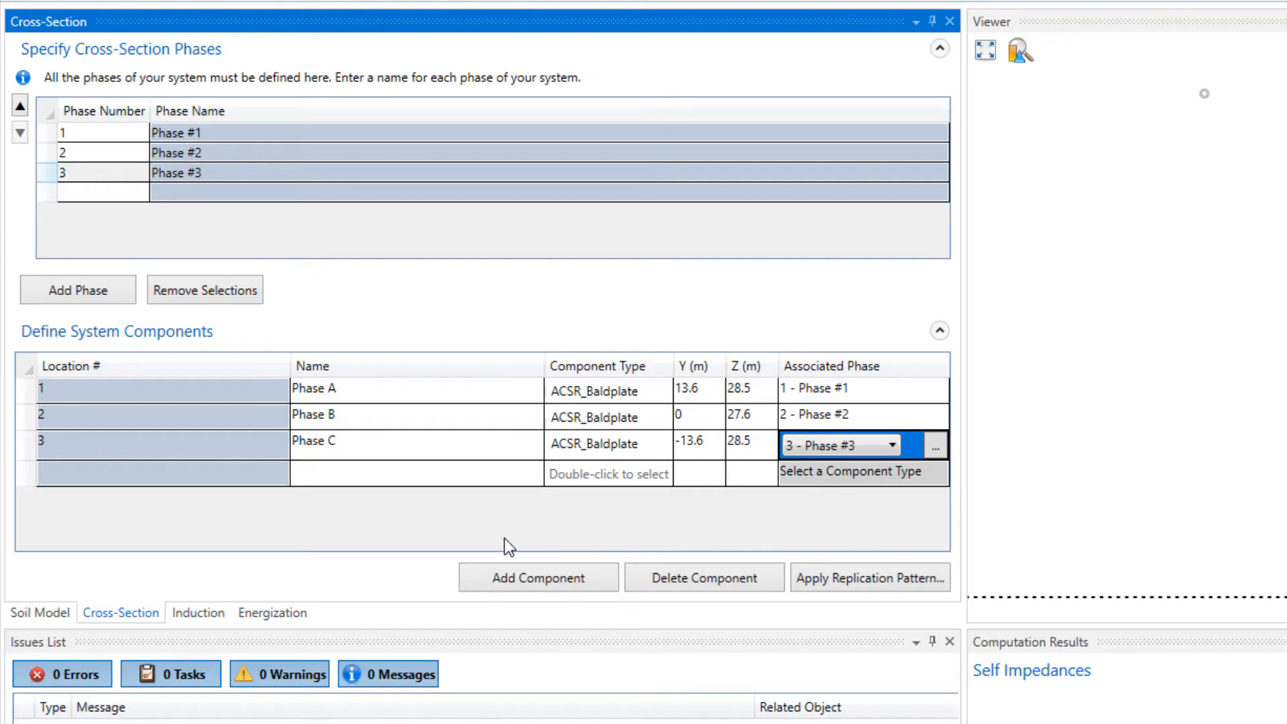
- Add a fourth system component and name it Neutral
click(491, 580)
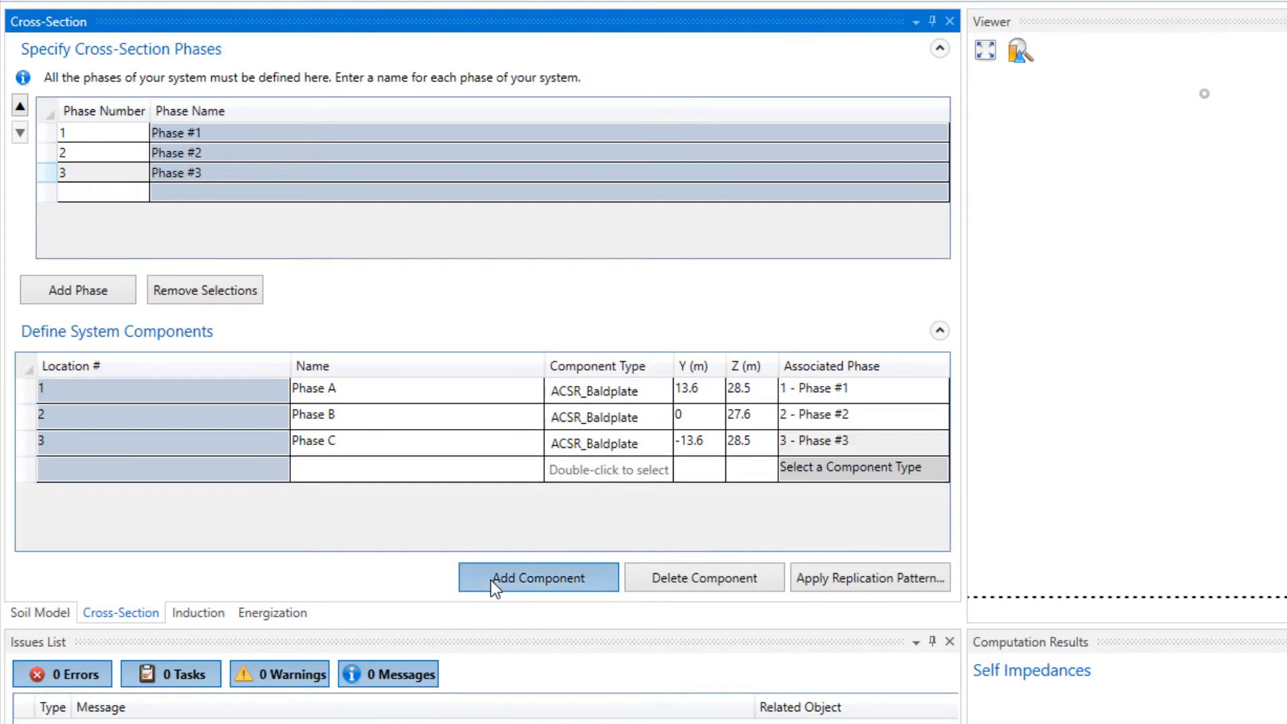
click(357, 466)
text(Neutral)
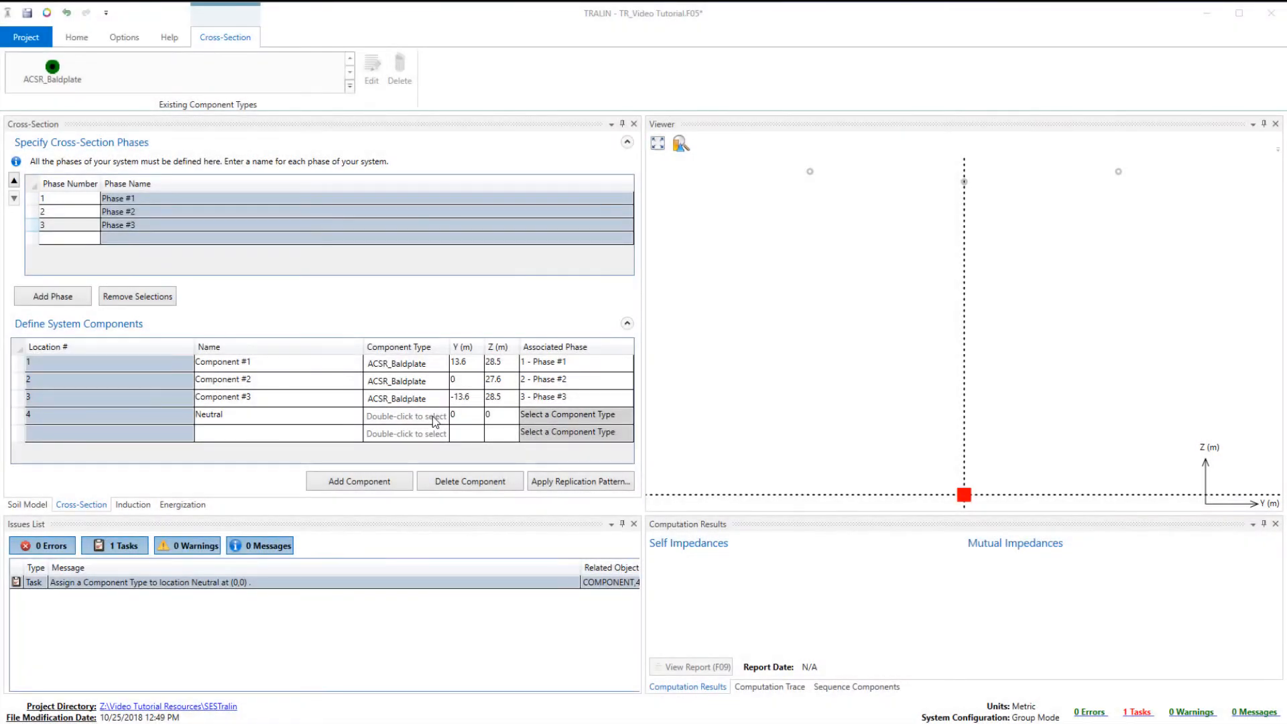
- Import the OPT-GW_ALCOA 48/48/606 conductor from the database, filtered by the OPT-GW class, as the Neutral's component type
double_click(653, 478)
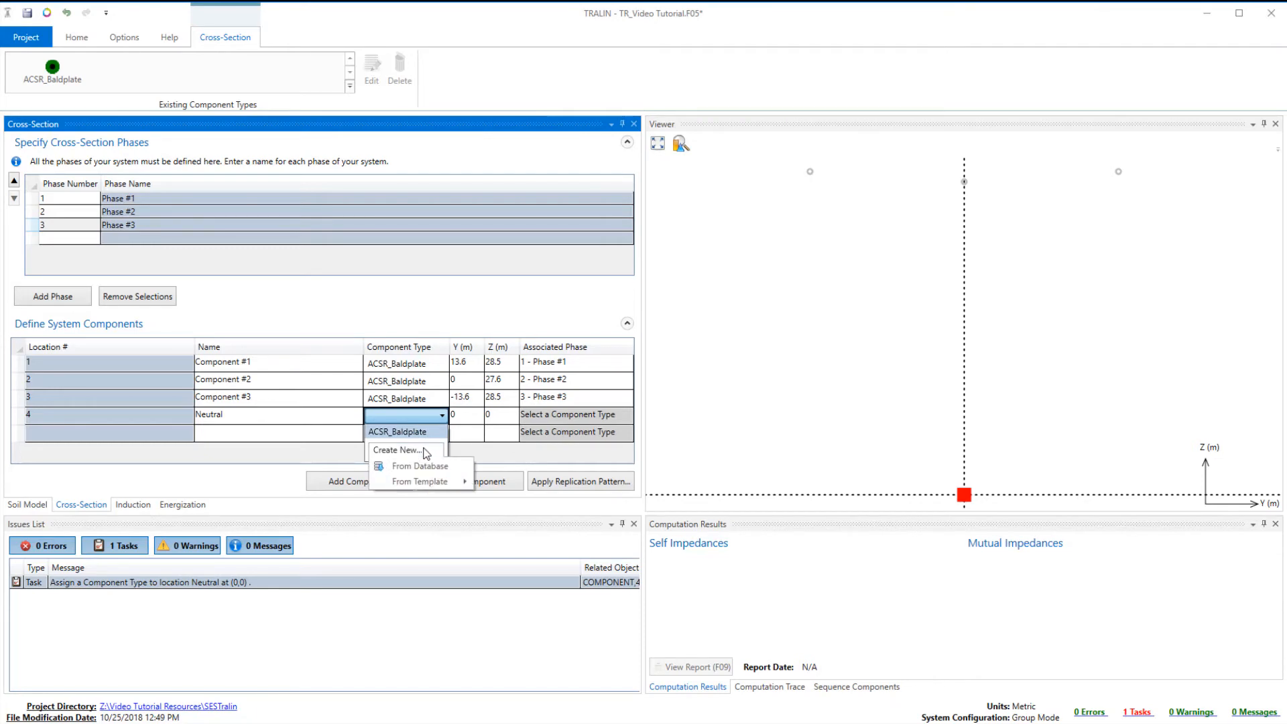
click(425, 468)
scroll(724, 469, down, 2)
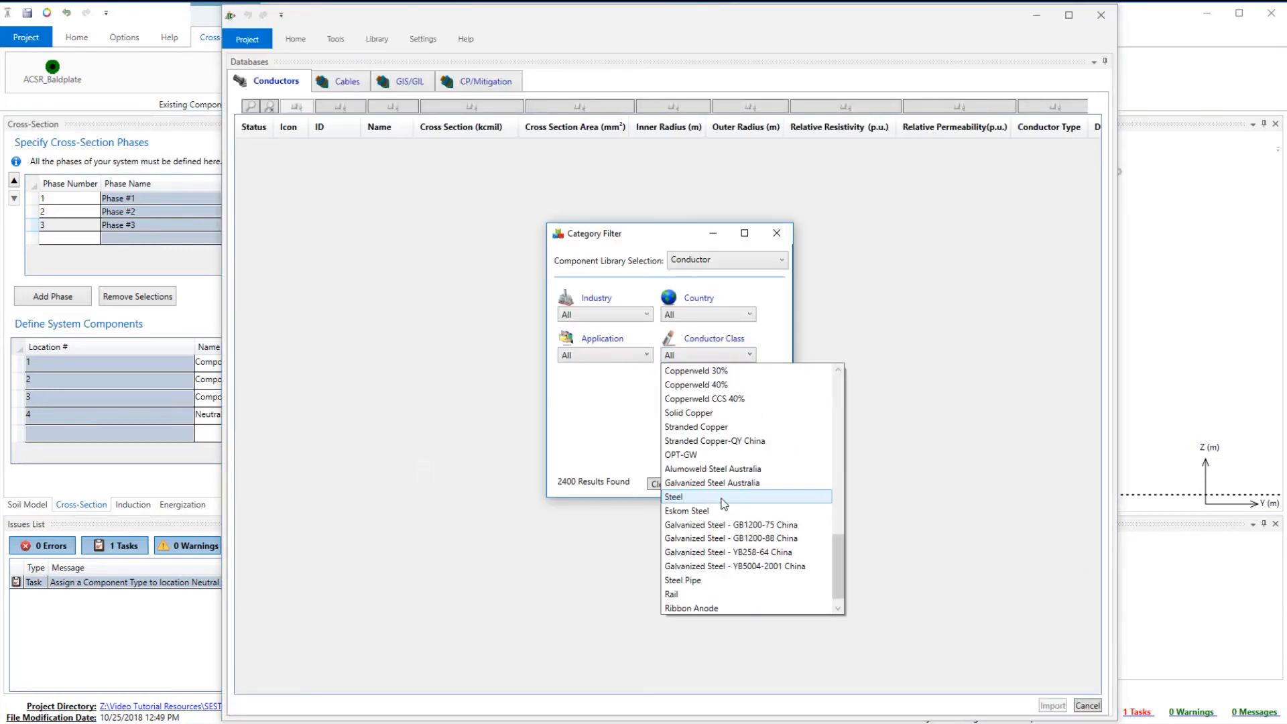
click(724, 455)
click(670, 378)
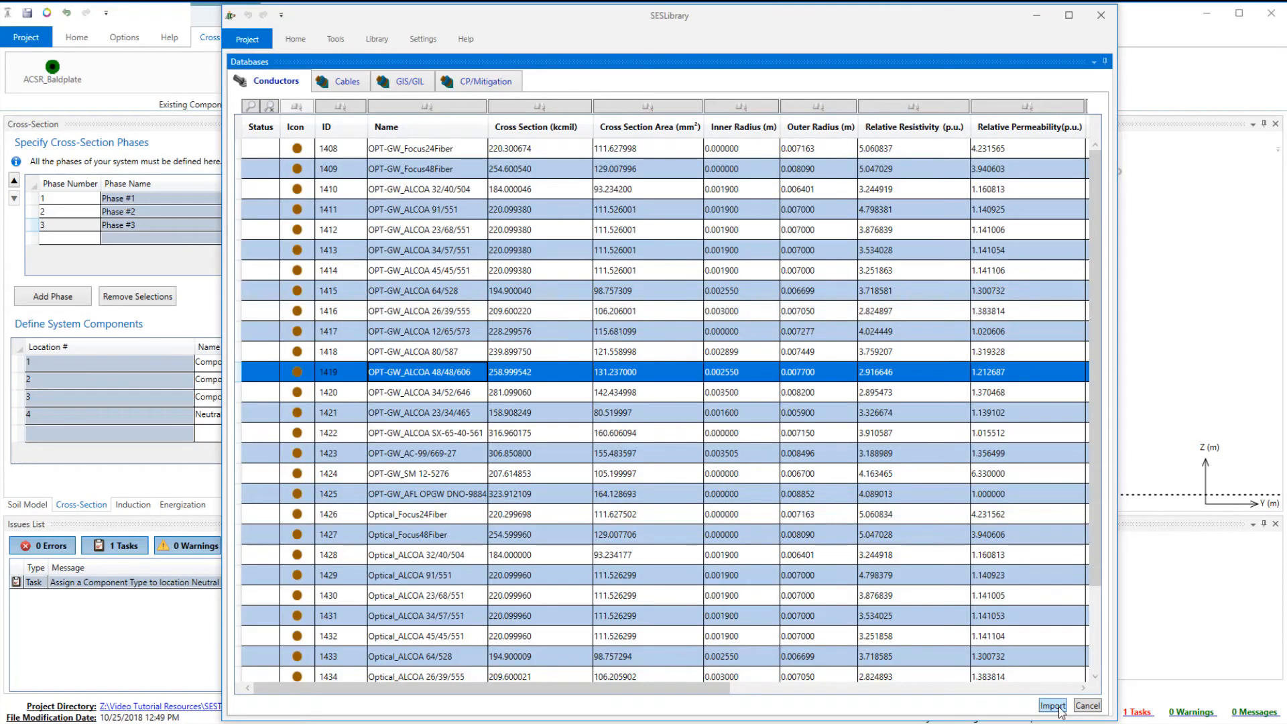
click(1053, 706)
- Set the Neutral component's Z to 39 m and its associated phase to 0 - Eliminate Conductor
text(39)
click(583, 415)
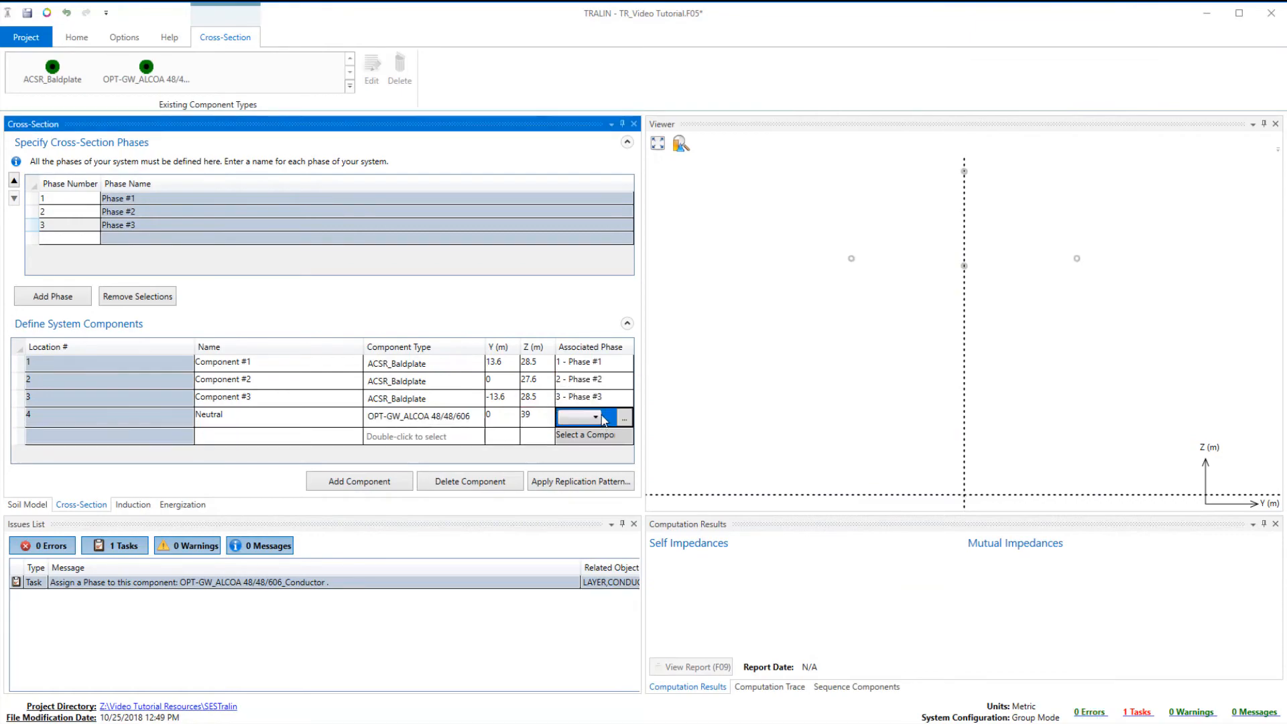
click(596, 417)
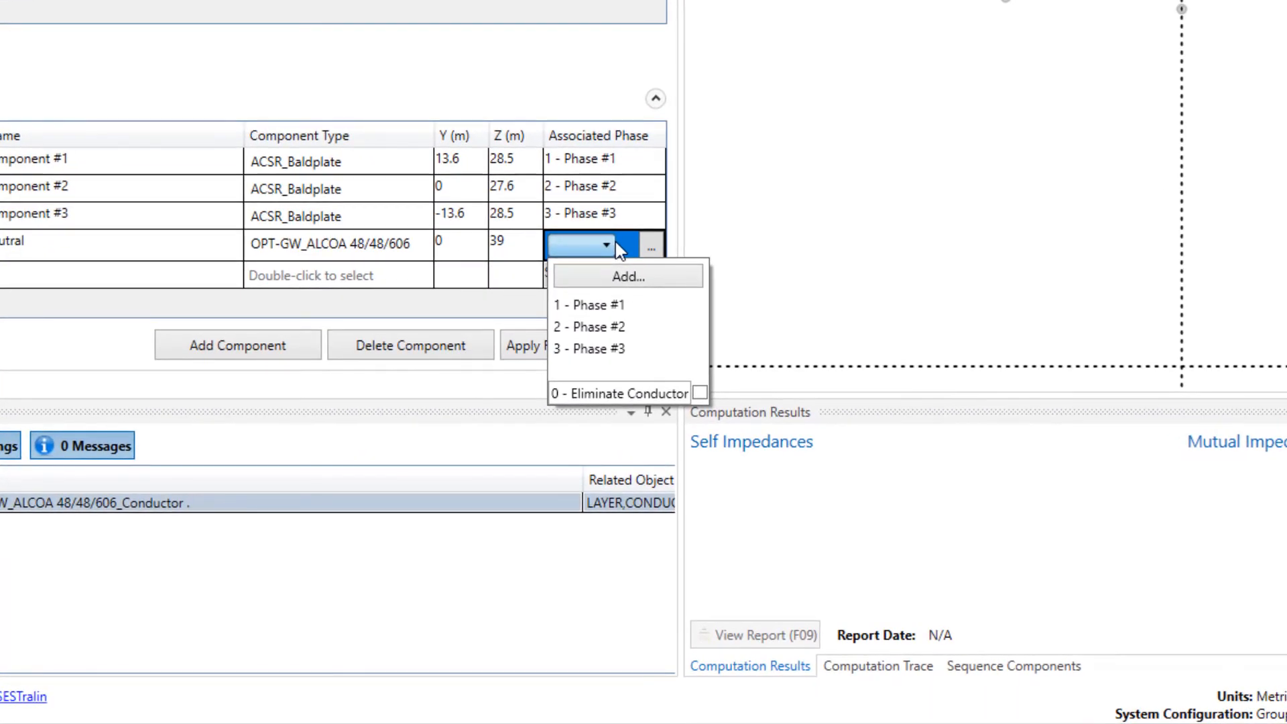
click(700, 392)
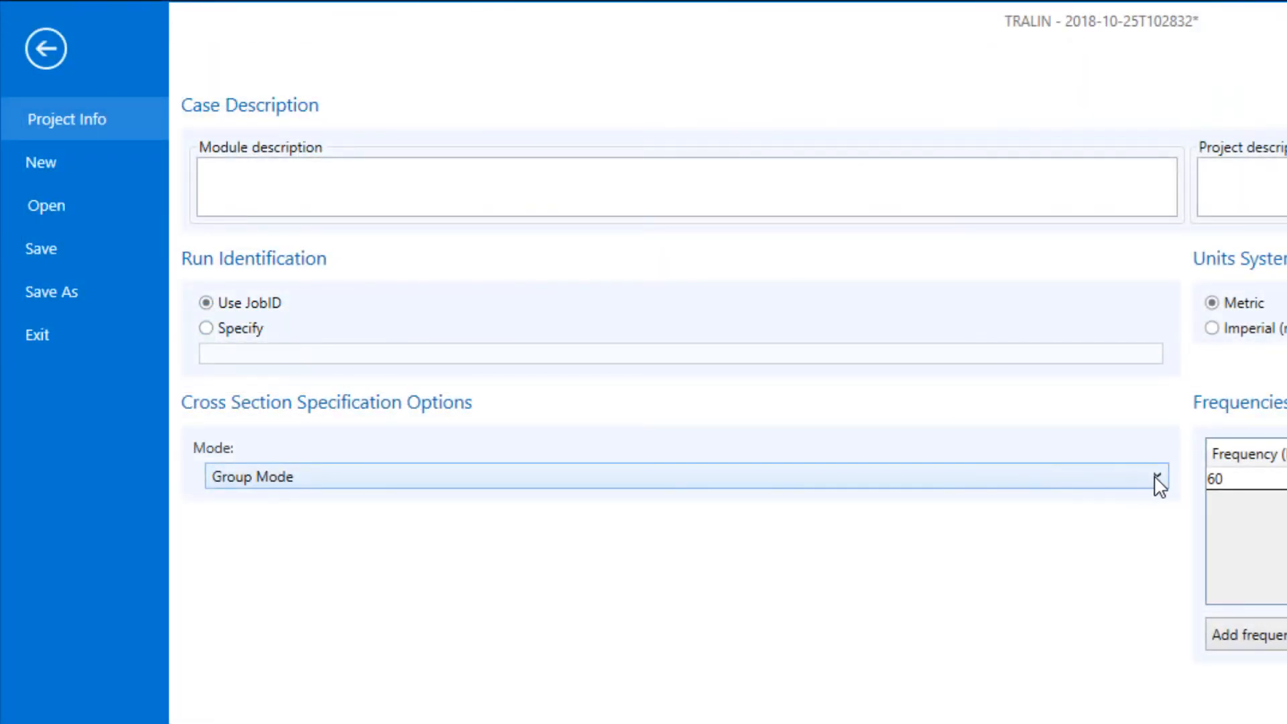
click(1157, 477)
click(1157, 477)
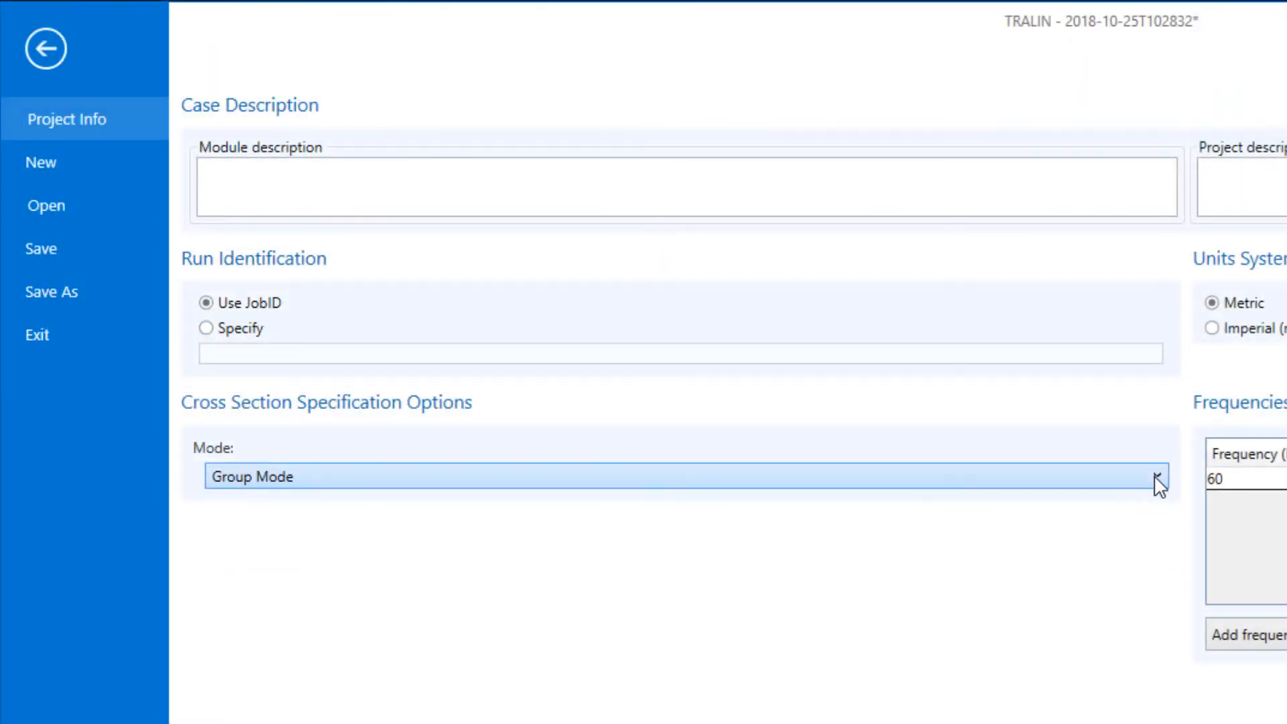
click(48, 54)
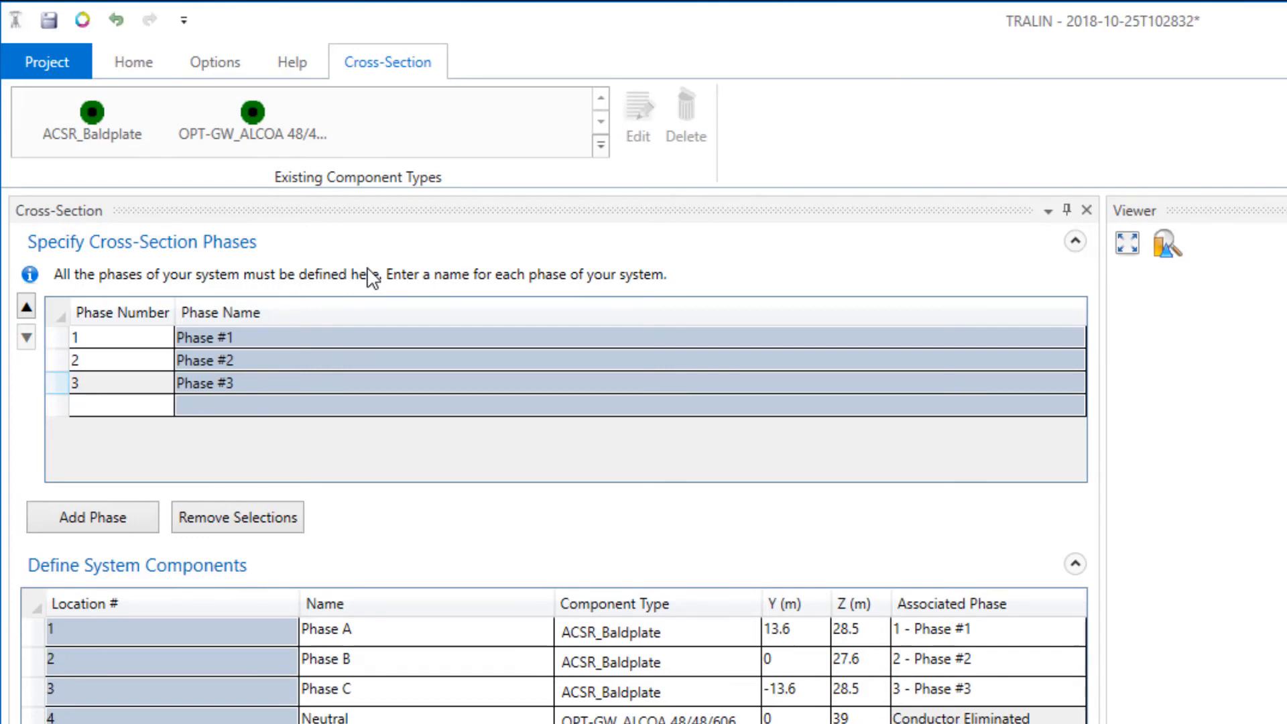
- Run the line parameter computation, overwriting the existing input file
click(137, 64)
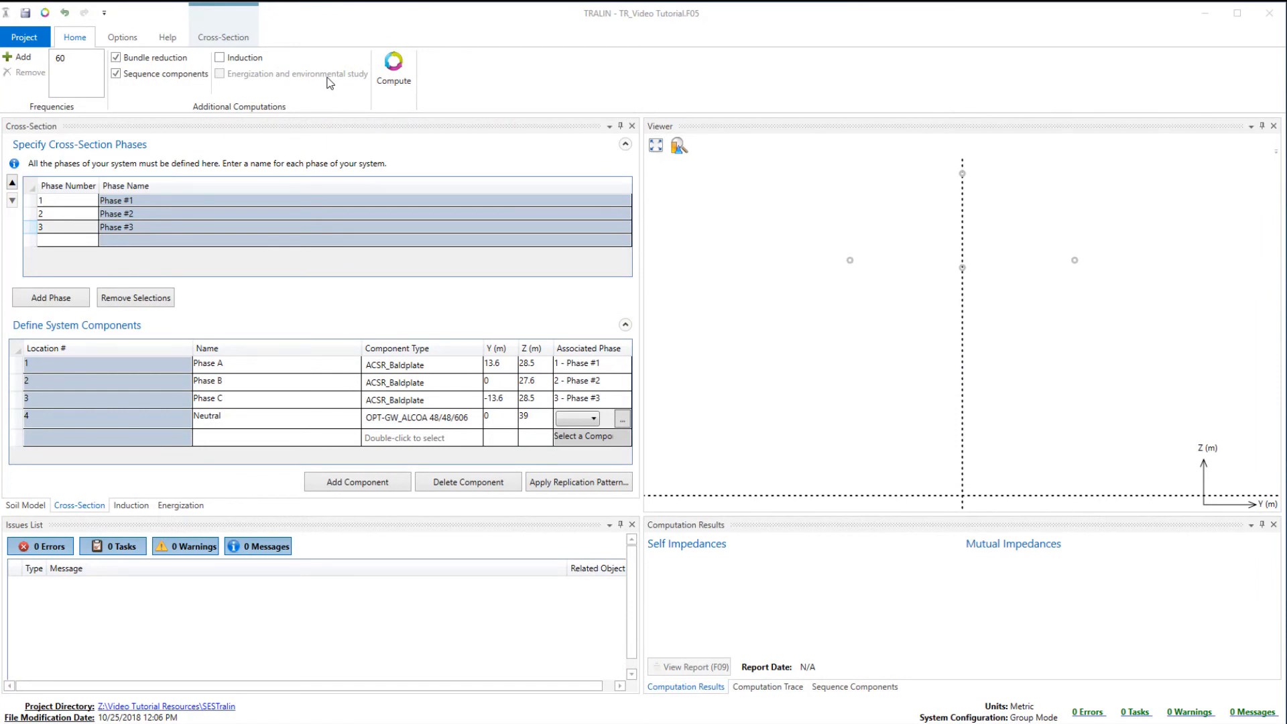
click(393, 74)
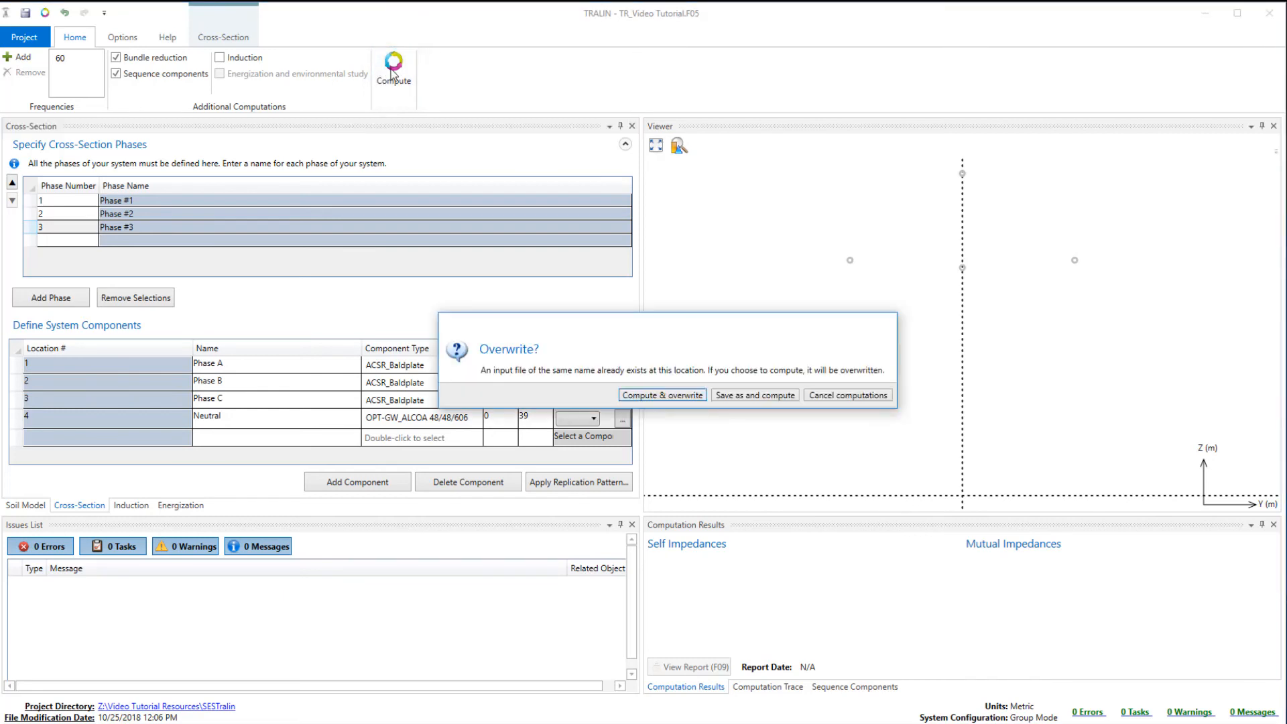
click(662, 395)
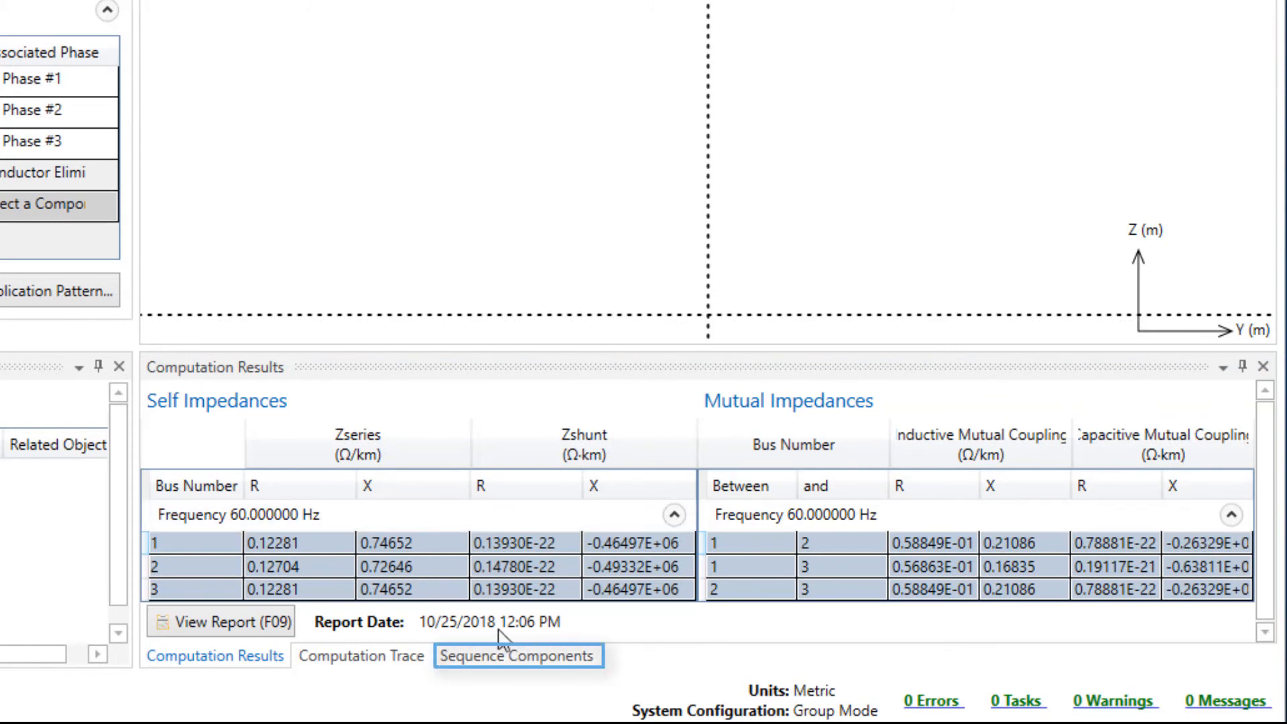
- View the computed sequence components and return to the self and mutual impedance results
click(504, 657)
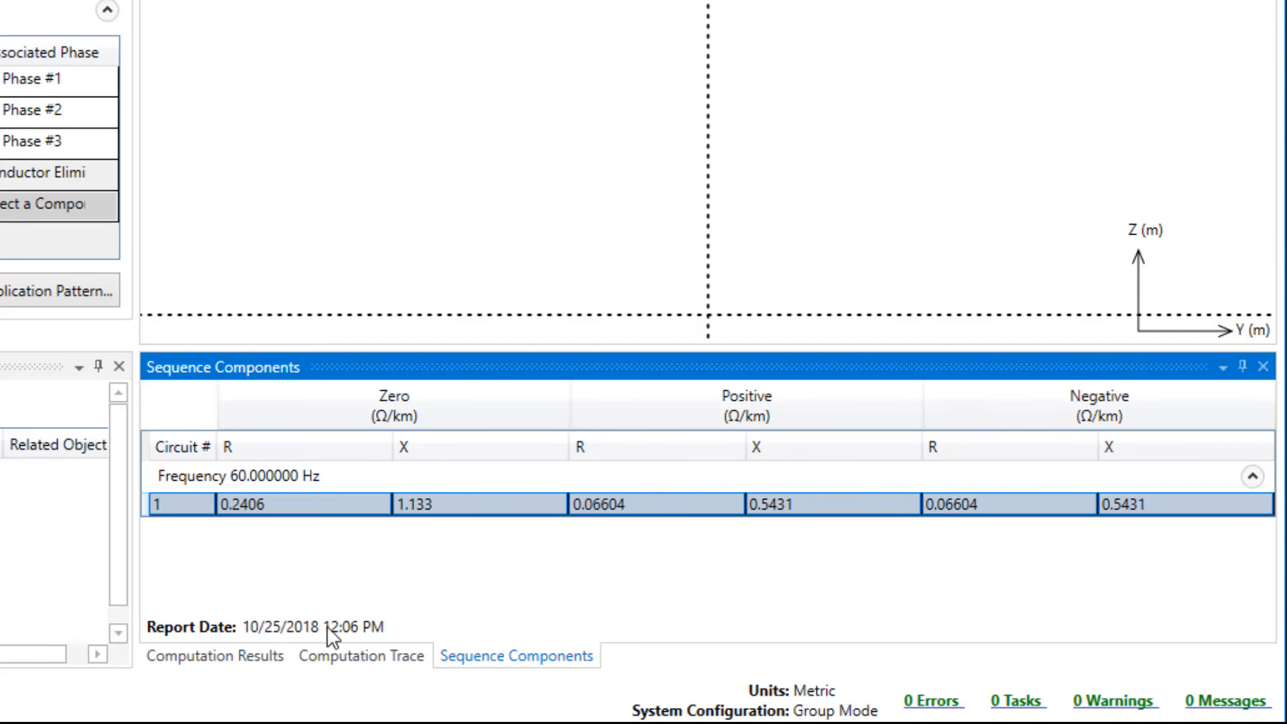
click(228, 659)
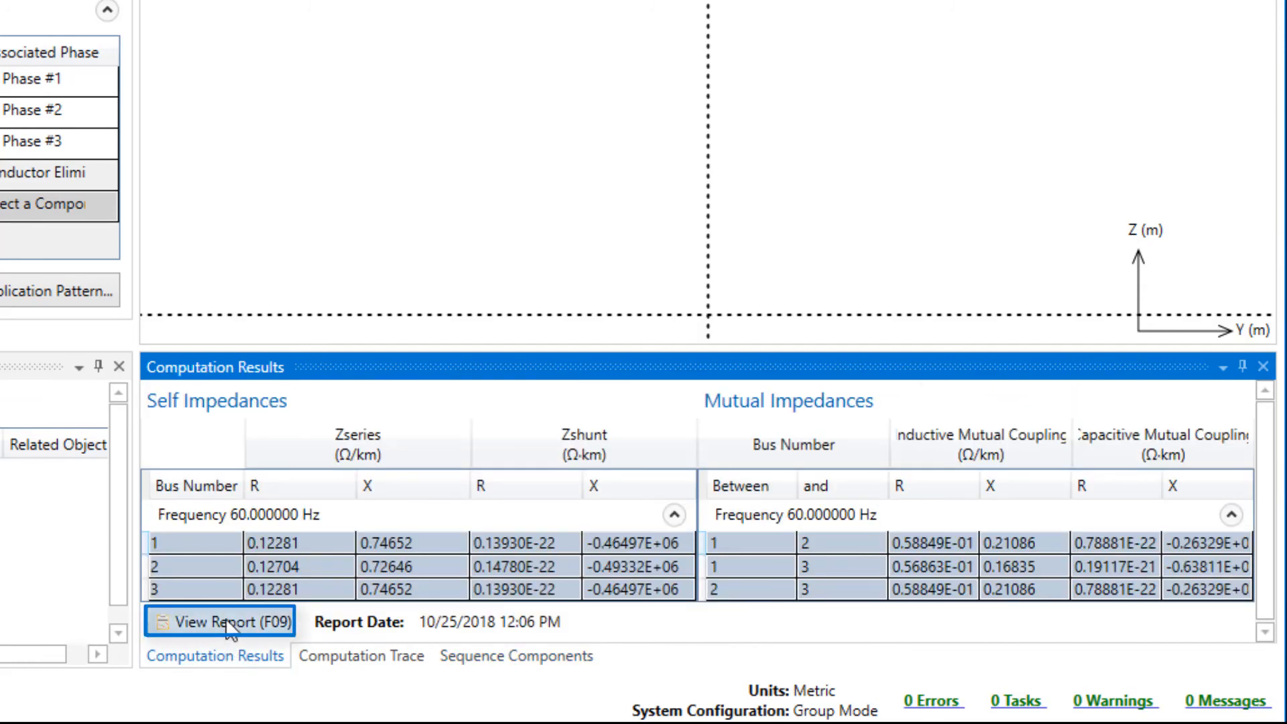
- Open the F09 computation report and read through its basic options, environment data, line parameter calculations and symmetrical components
click(228, 622)
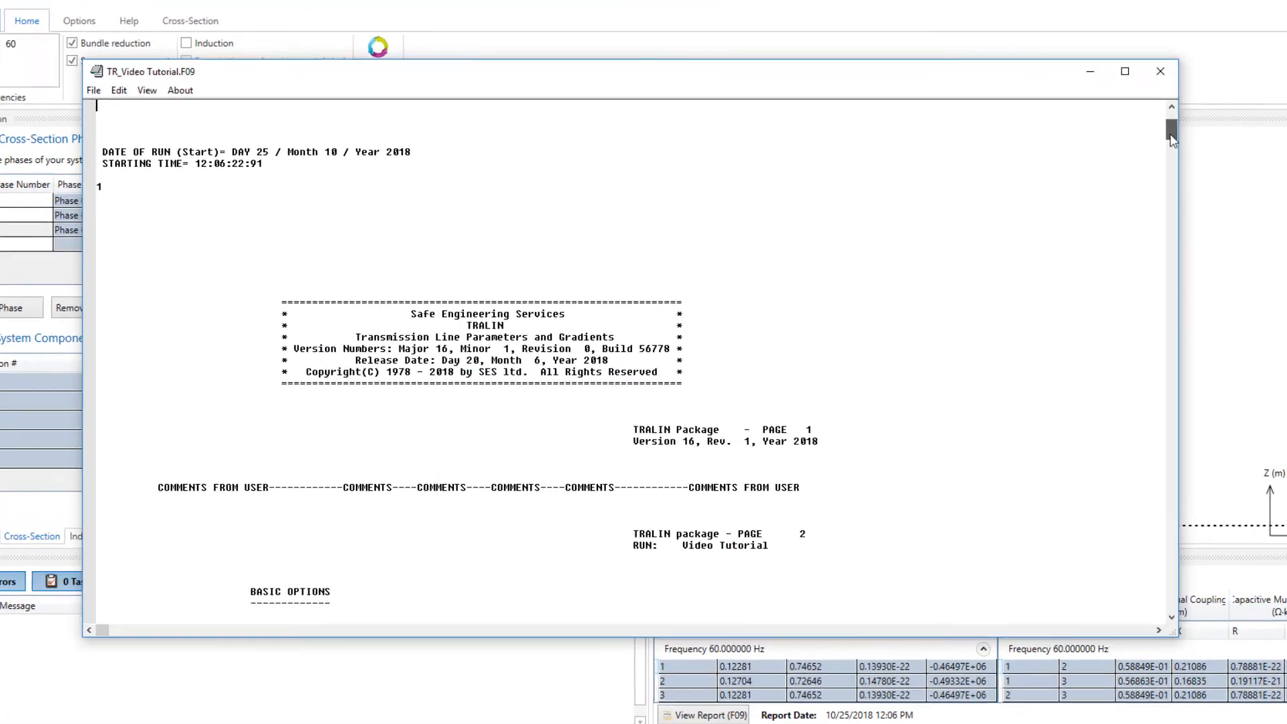
scroll(1143, 141, down, 10)
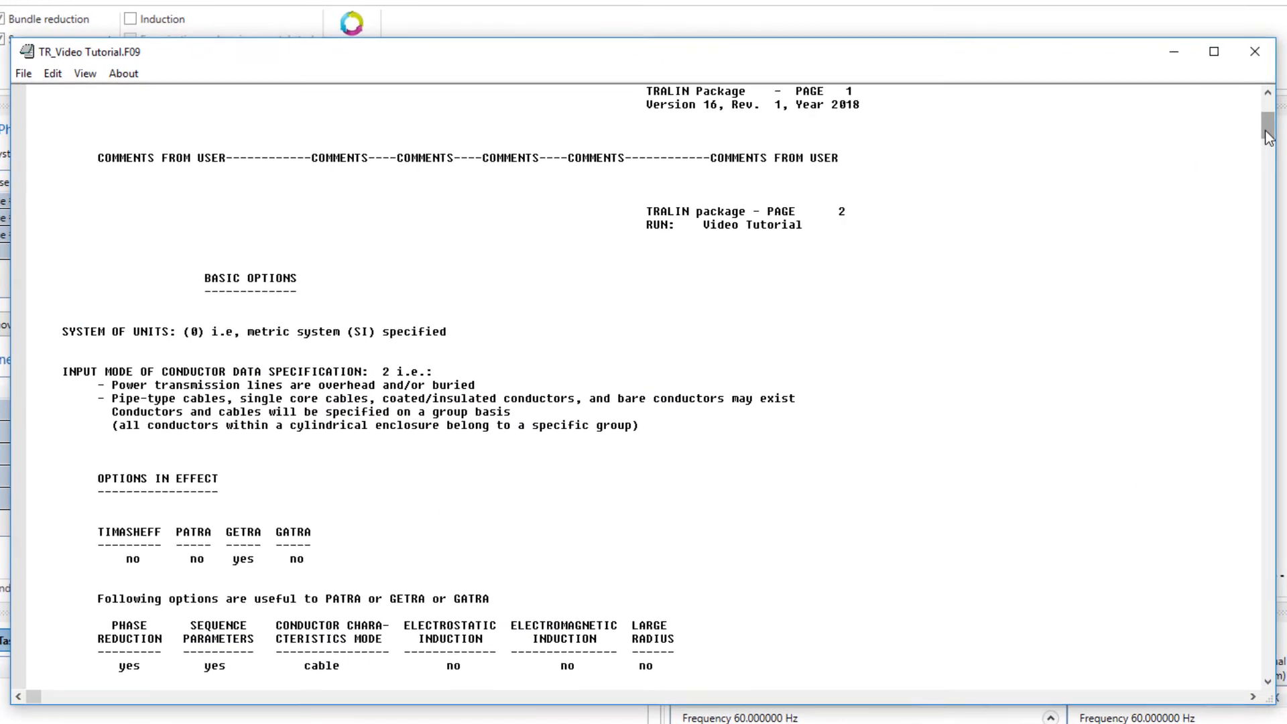
scroll(1057, 275, down, 20)
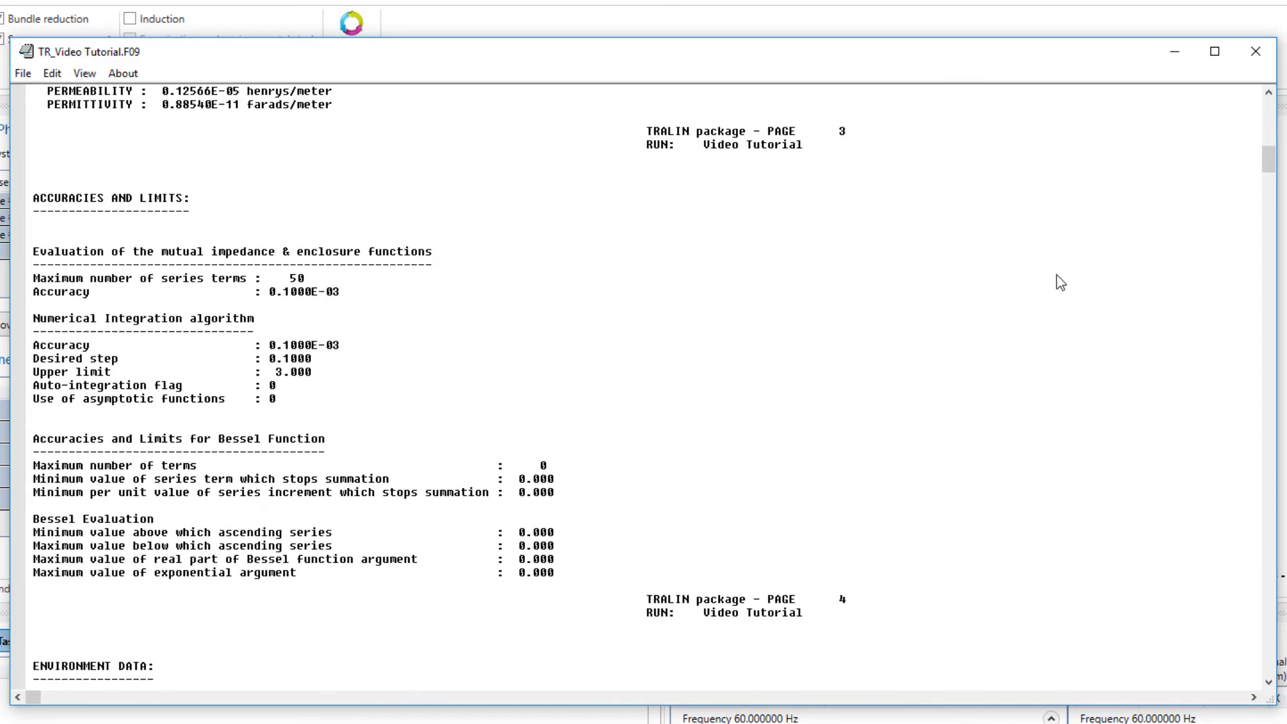
scroll(1057, 275, down, 20)
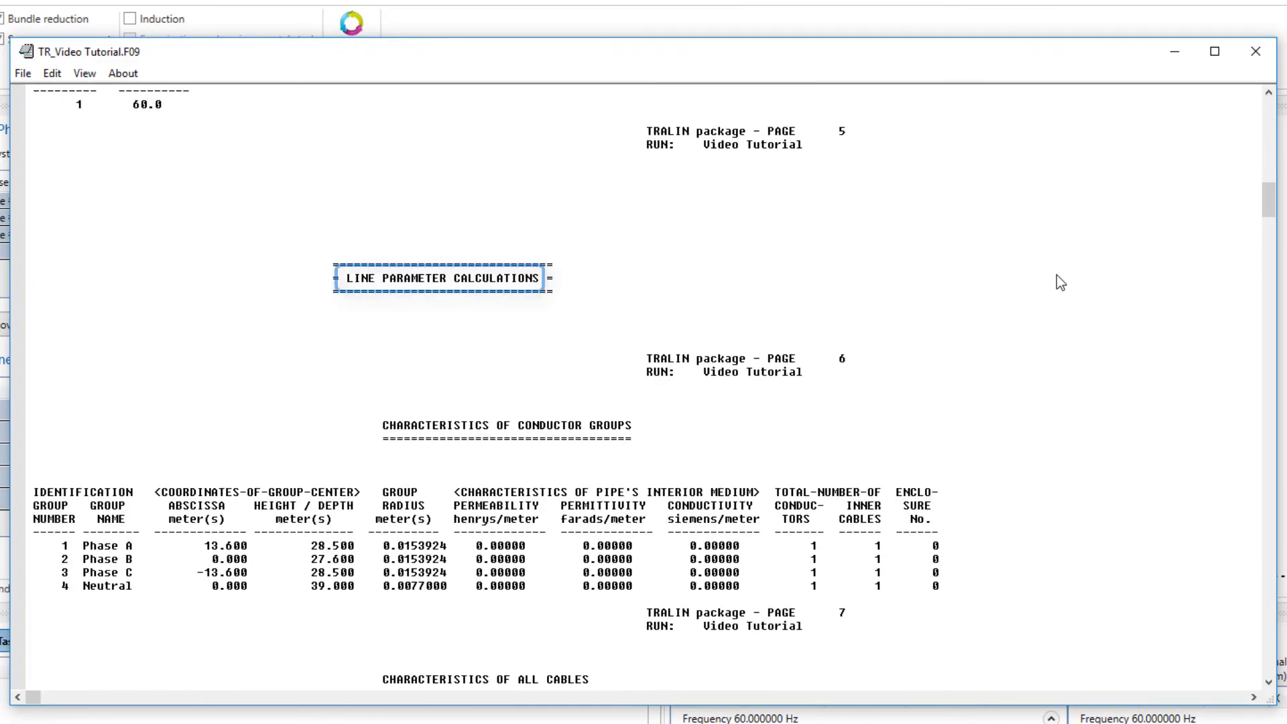
scroll(1056, 275, down, 2)
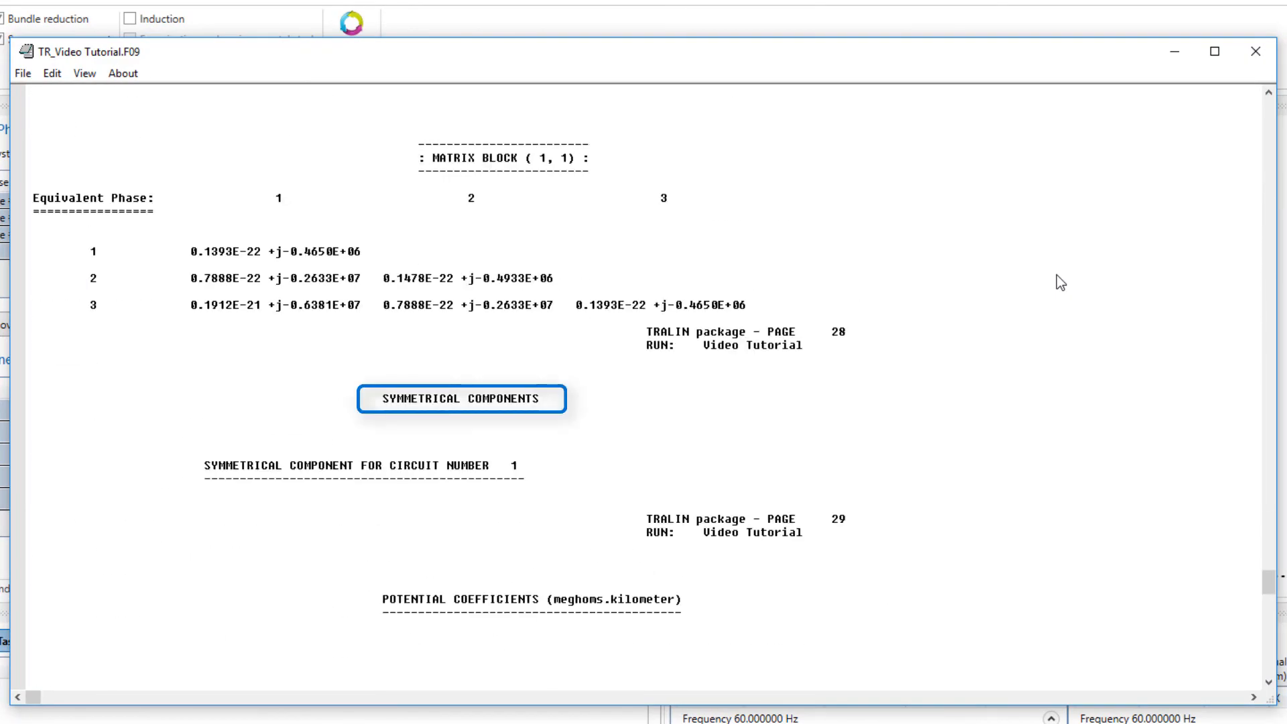
scroll(1057, 274, down, 2)
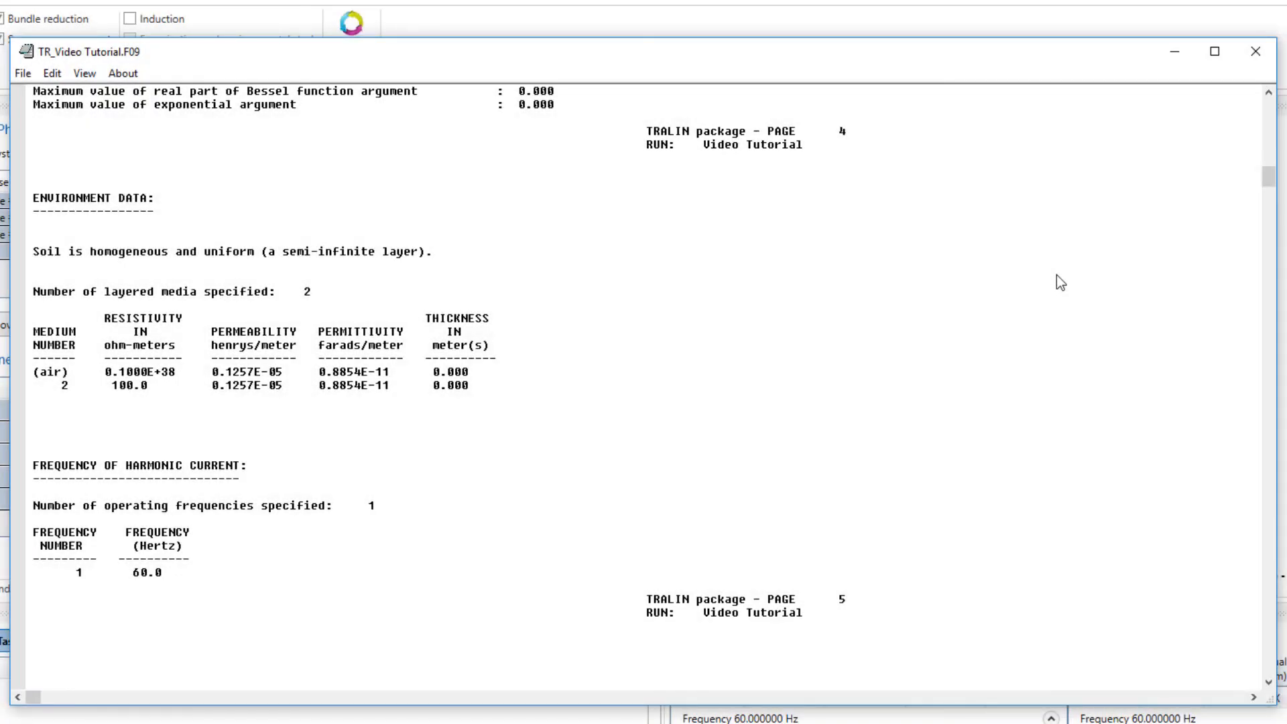
scroll(1057, 275, down, 13)
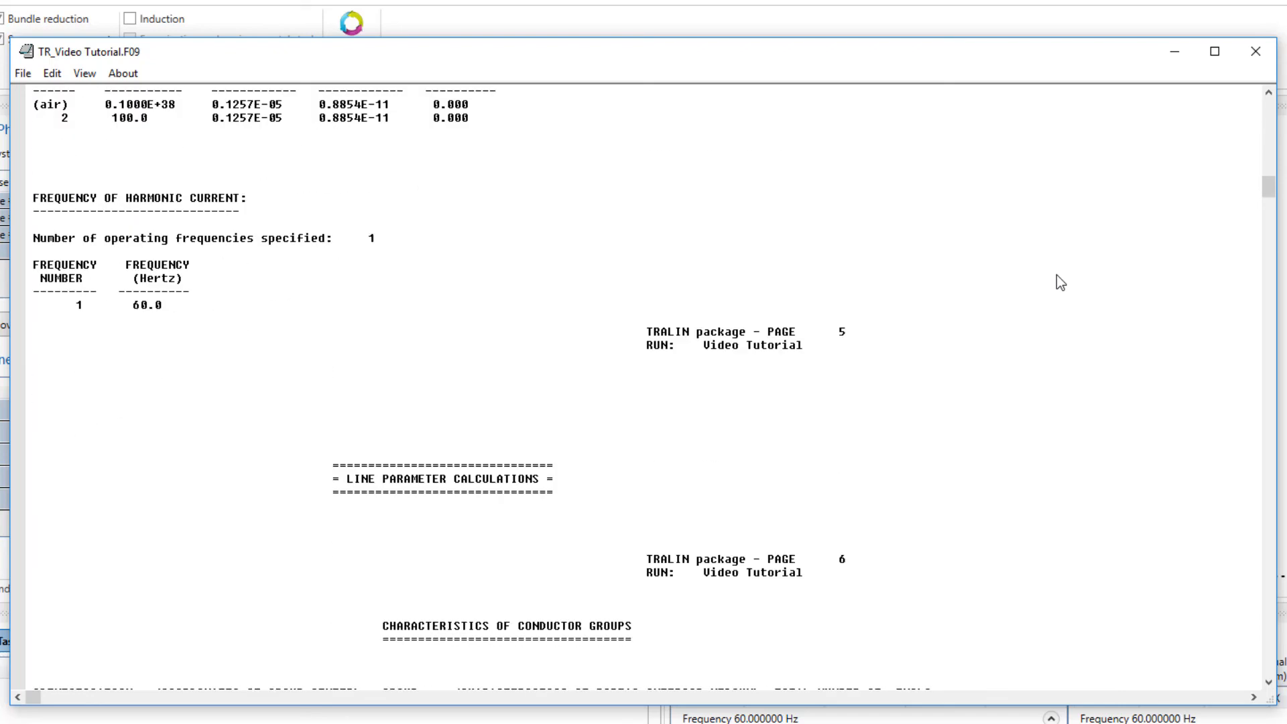
scroll(1056, 275, down, 10)
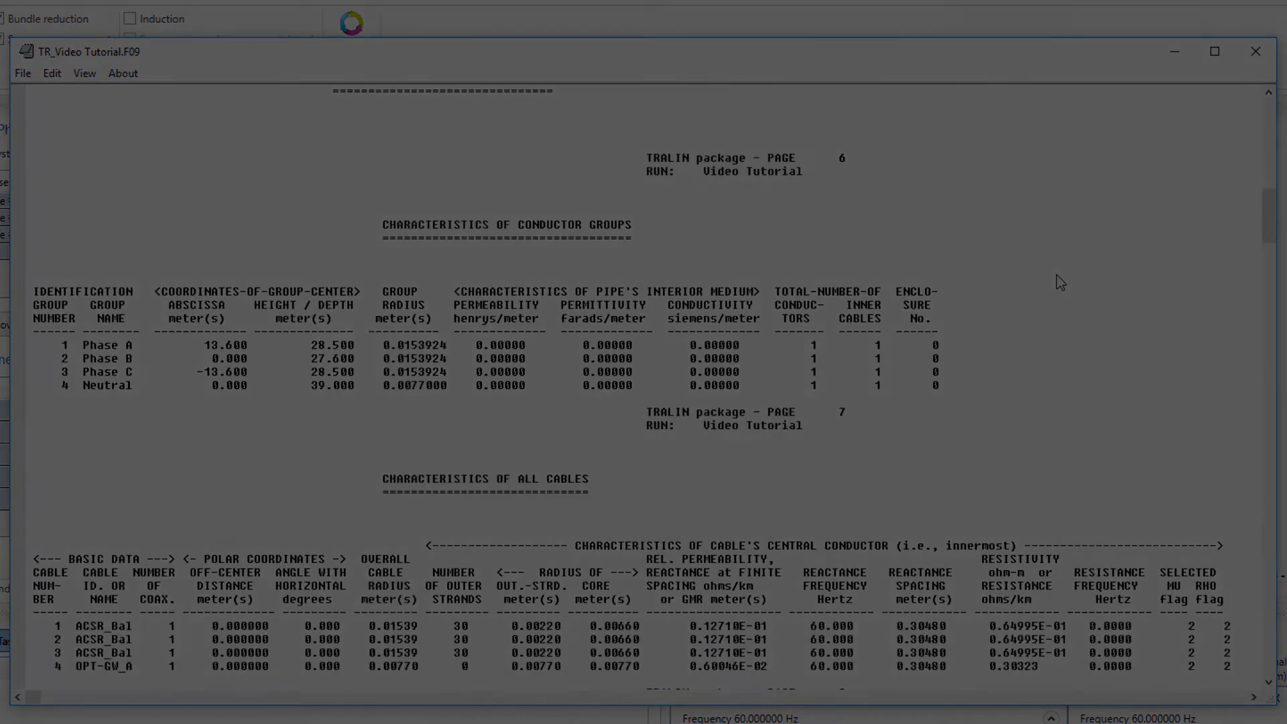